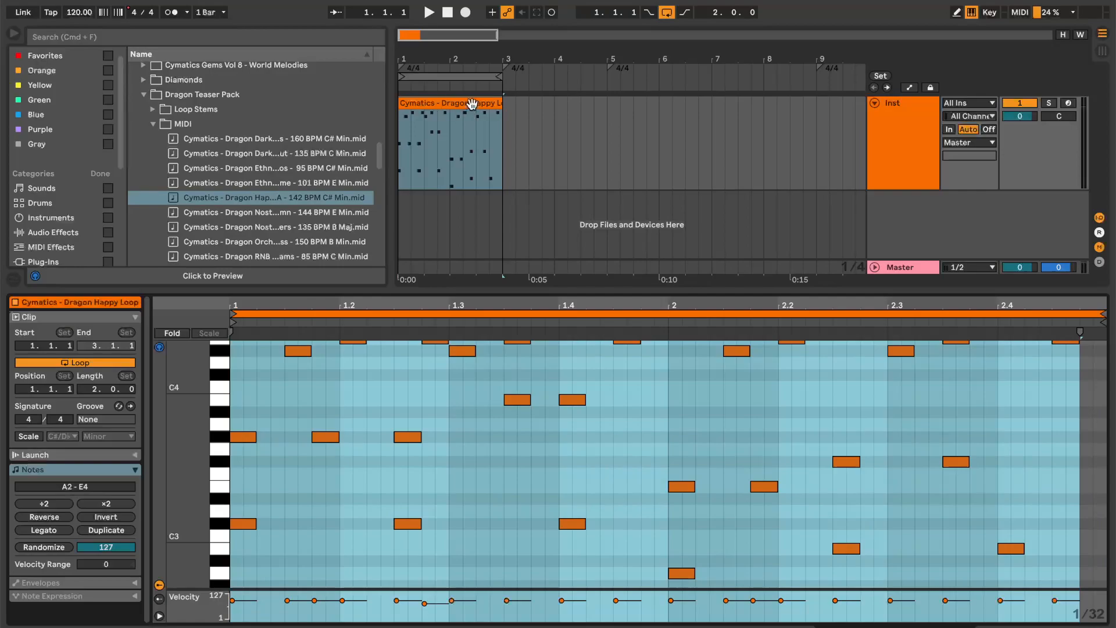
Play the Dragon Happy Loop clip from the start to hear the original melody, and stop playback.
scroll(555, 387, "up", 1)
scroll(555, 387, "up", 1)
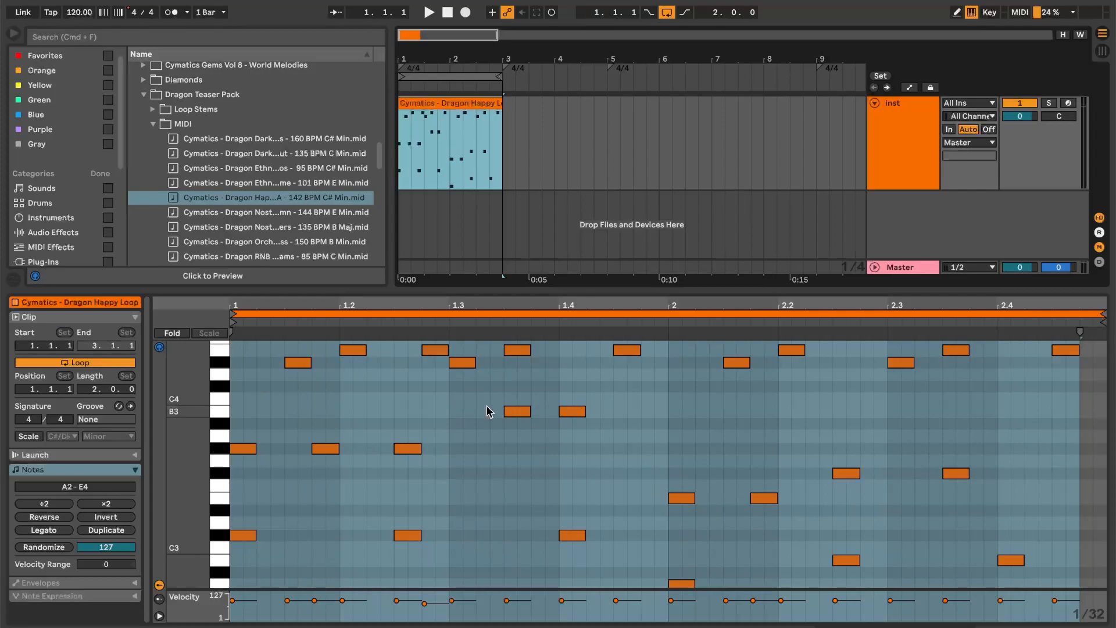
key("space")
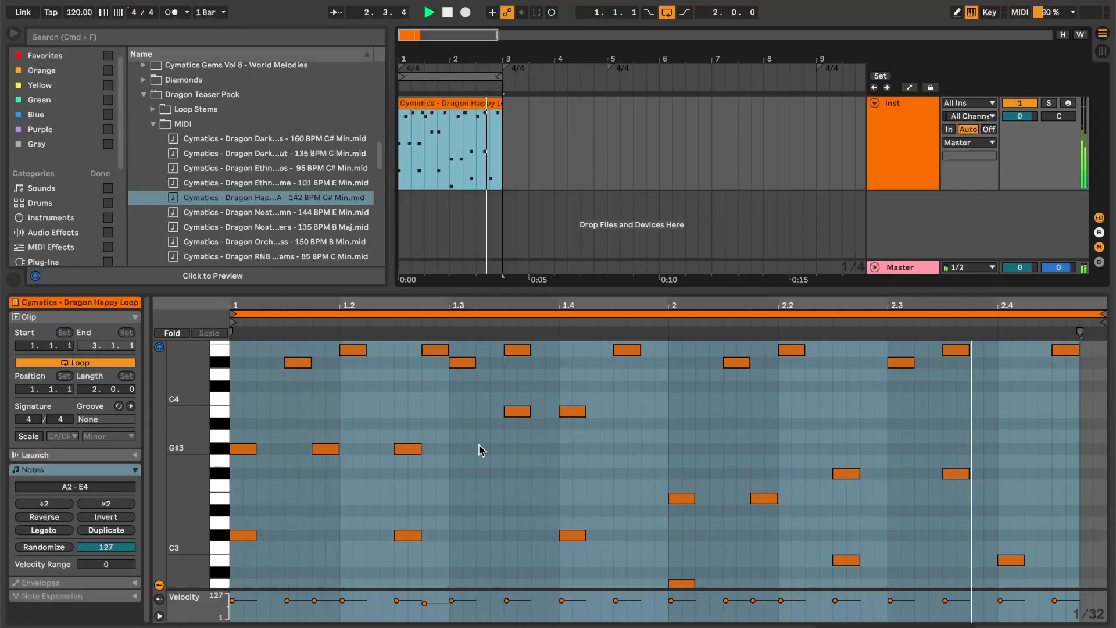
key("space")
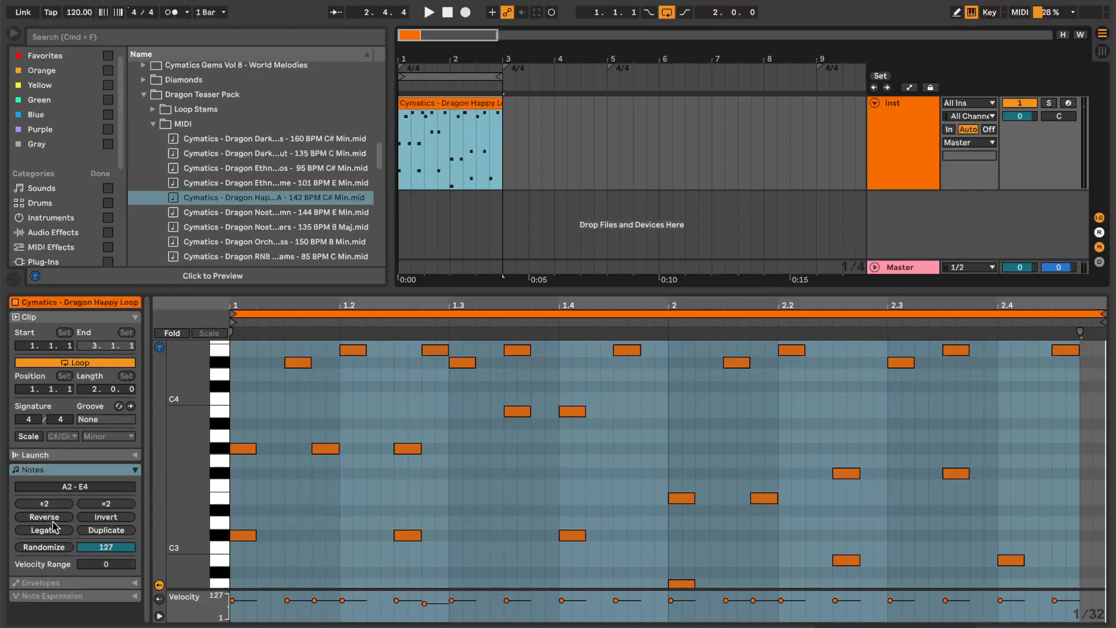
View the devices on the Inst track and reopen the Dragon Happy Loop clip's note editor.
left_click(439, 100)
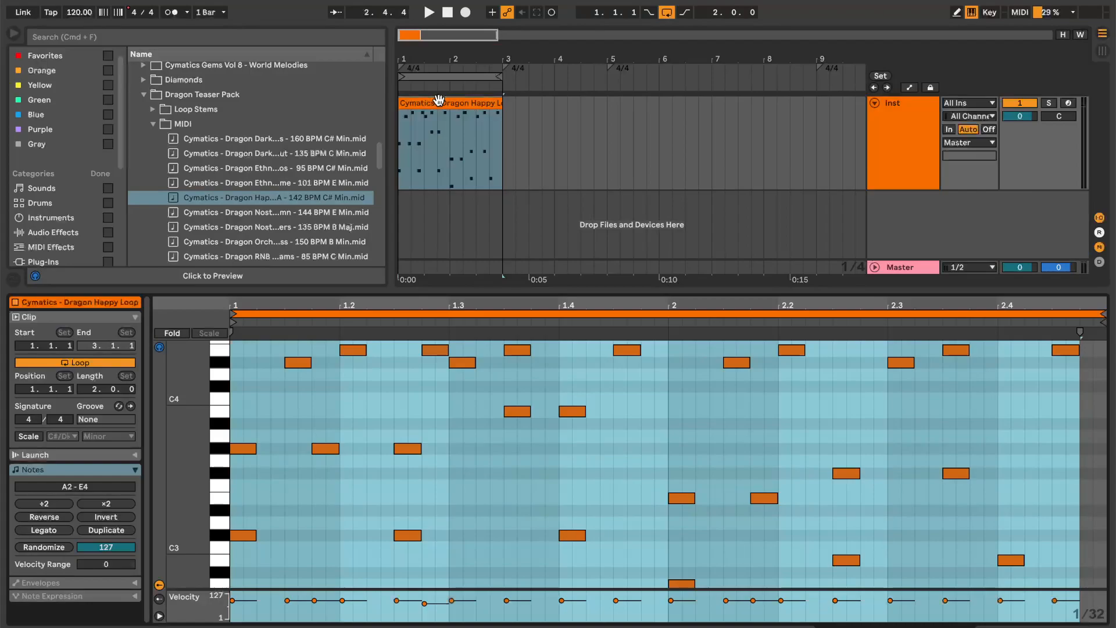
left_click(439, 102)
key("shift+Tab")
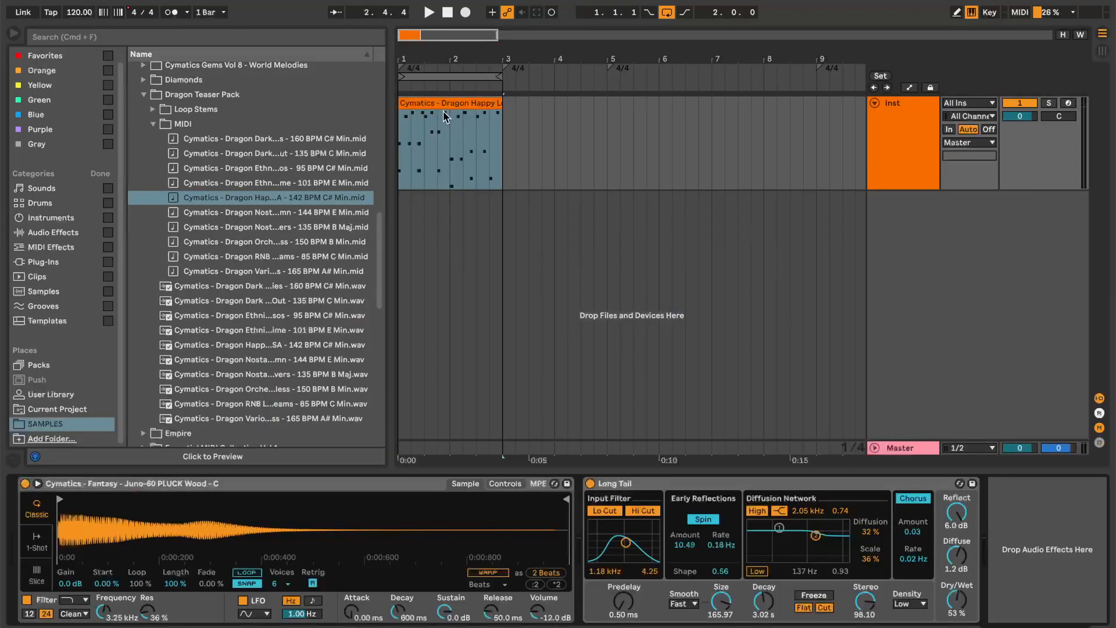
double_click(448, 115)
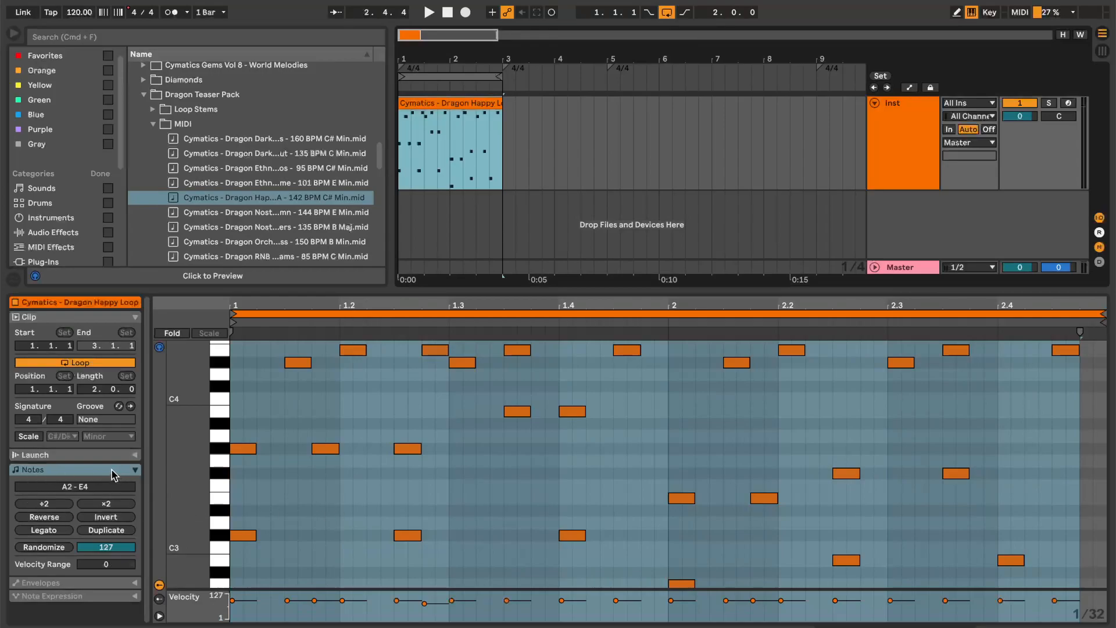
Look at the clip's Envelopes view and return to its Notes view with the note tools expanded.
left_click(135, 469)
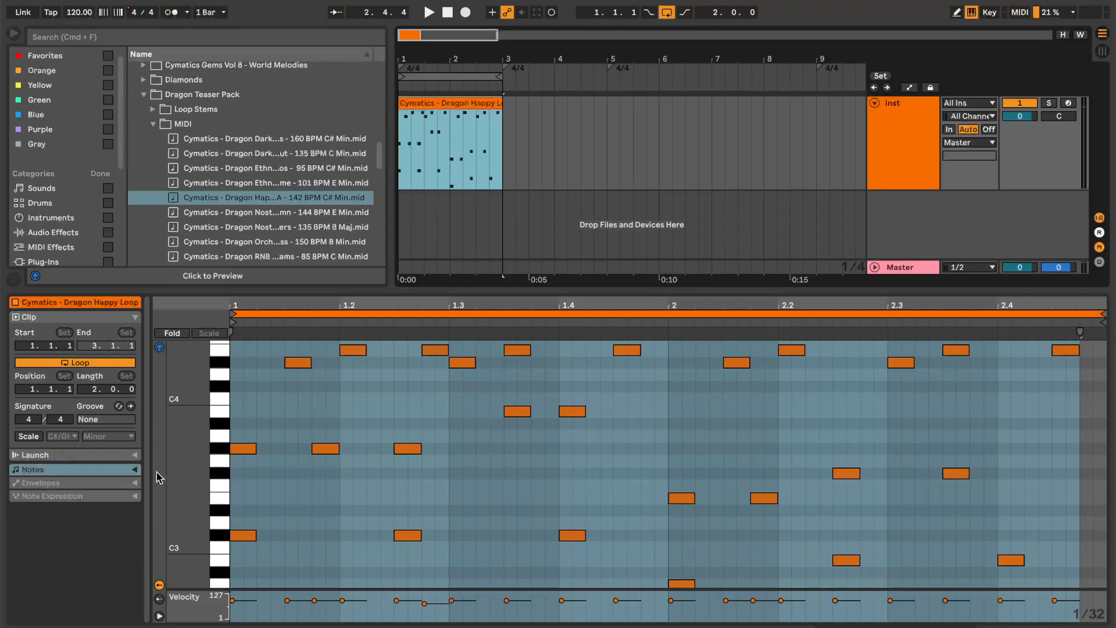
left_click(135, 470)
left_click(135, 470)
left_click(135, 483)
left_click(135, 483)
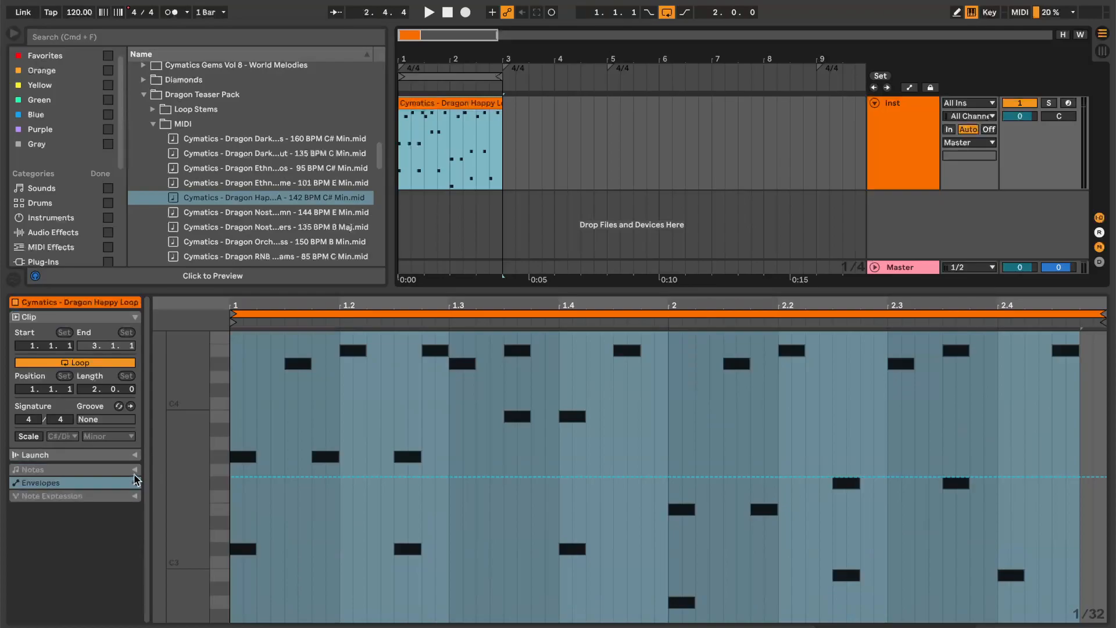
left_click(85, 469)
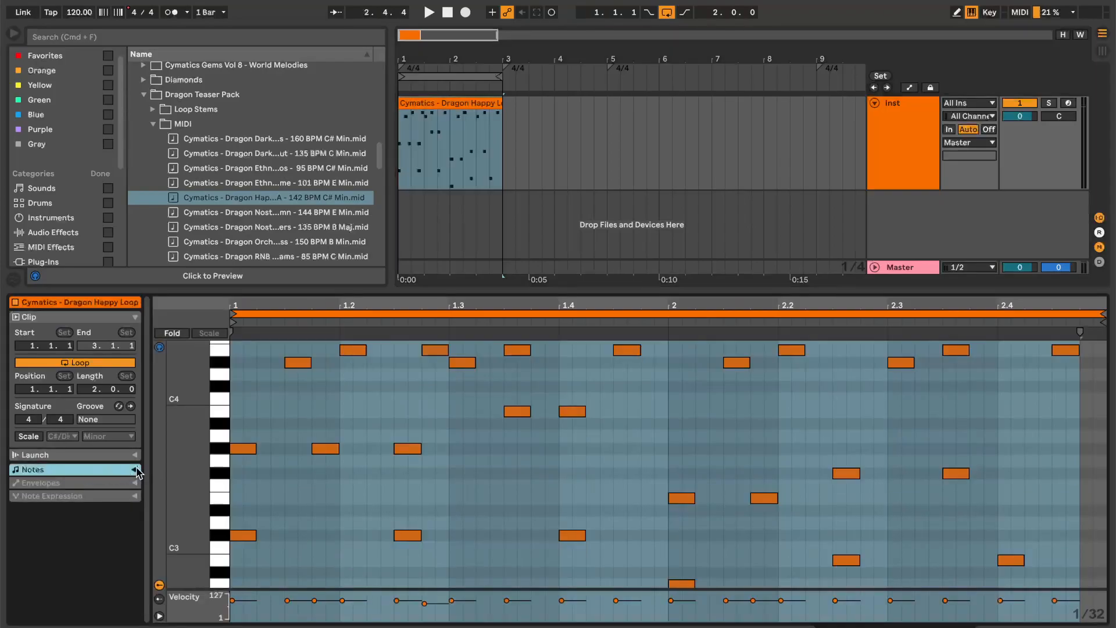
left_click(136, 470)
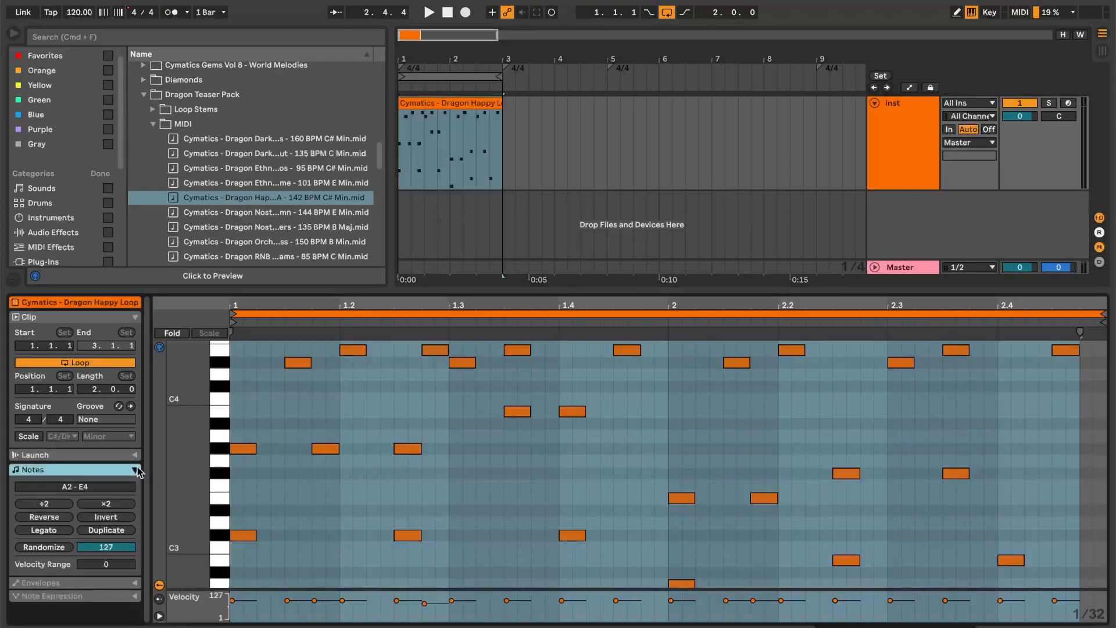
Reverse all notes in the clip, play the reversed melody, and deselect the notes.
left_click(38, 519)
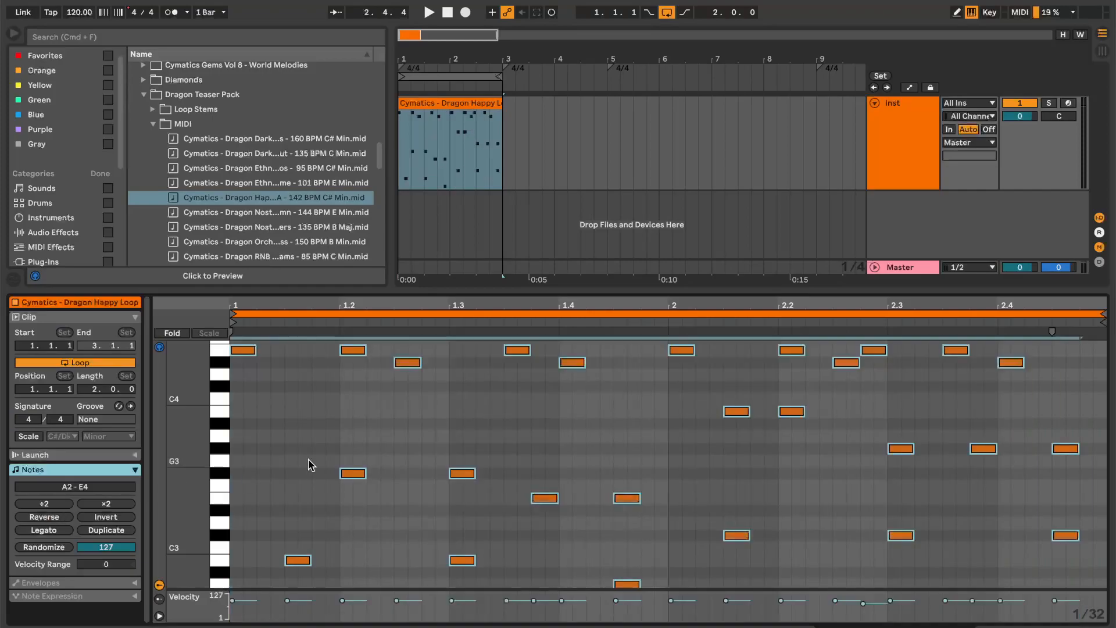
key("space")
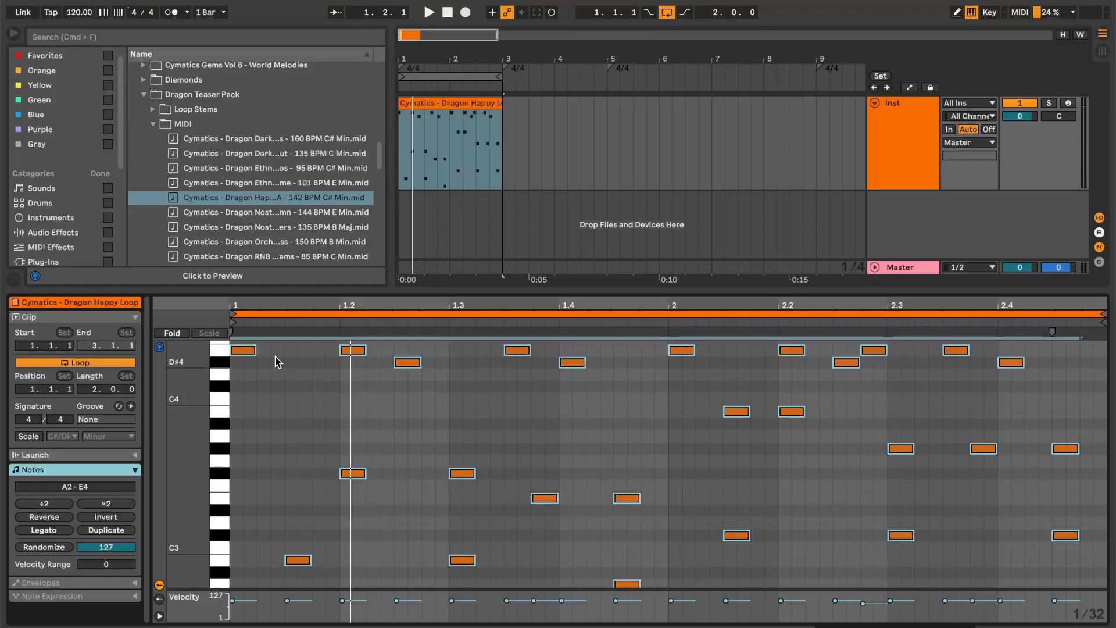
left_click(303, 398)
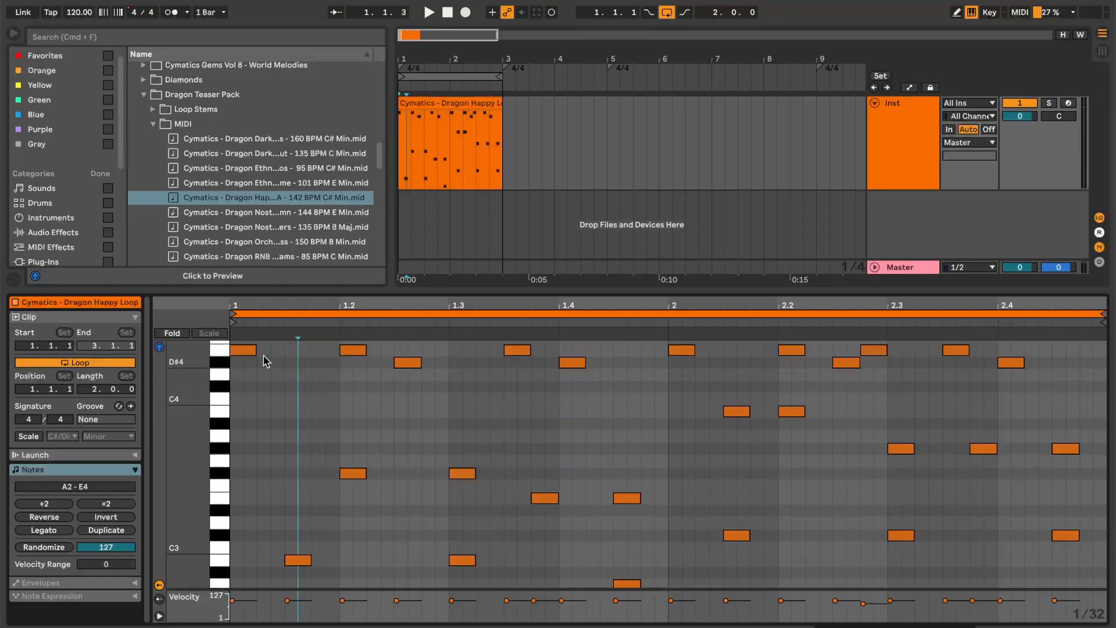
Try lengthening the first E4 note manually and applying Legato to it alone, undoing both changes.
left_click_drag(255, 351, 267, 353)
left_click(288, 374)
key("super+z")
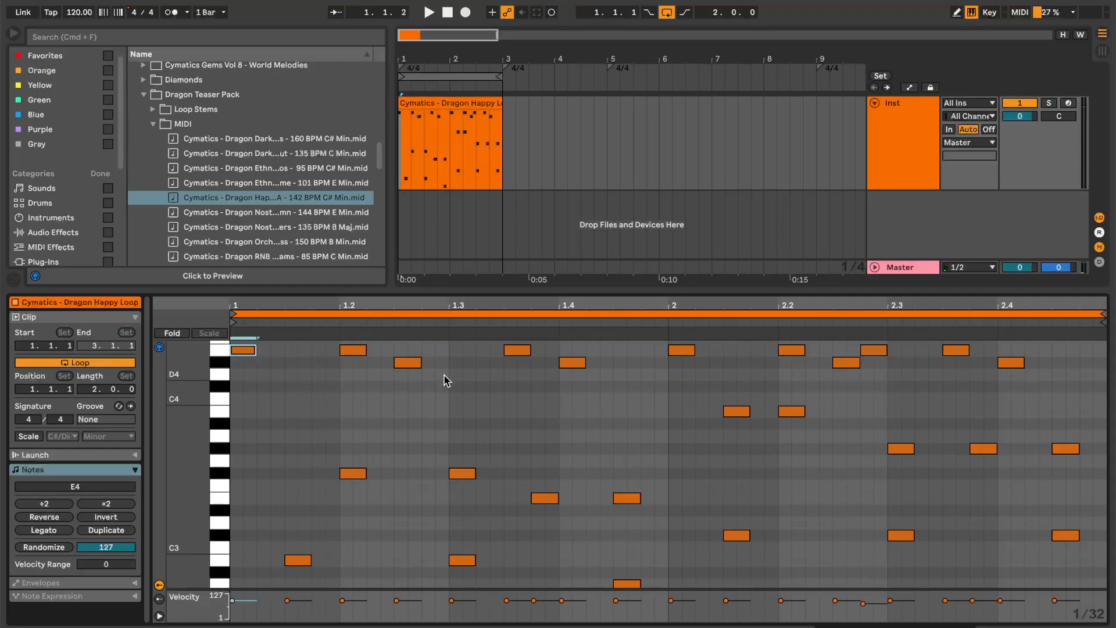
left_click(43, 530)
key("super+z")
Apply Legato to all notes in the clip and play the result.
left_click(314, 440)
key("super+a")
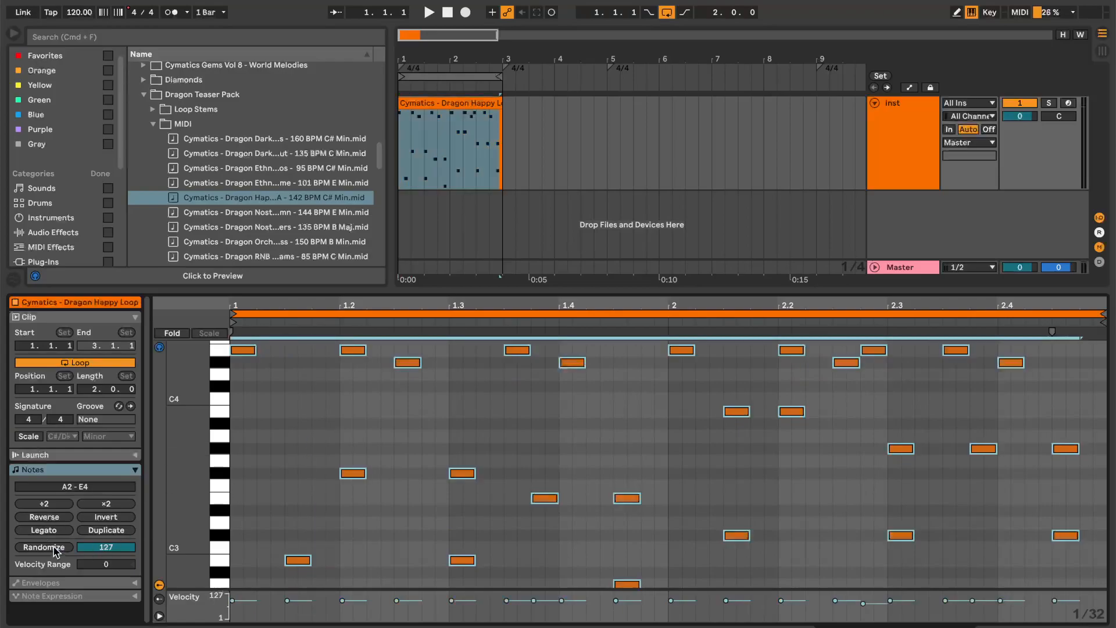
left_click(44, 530)
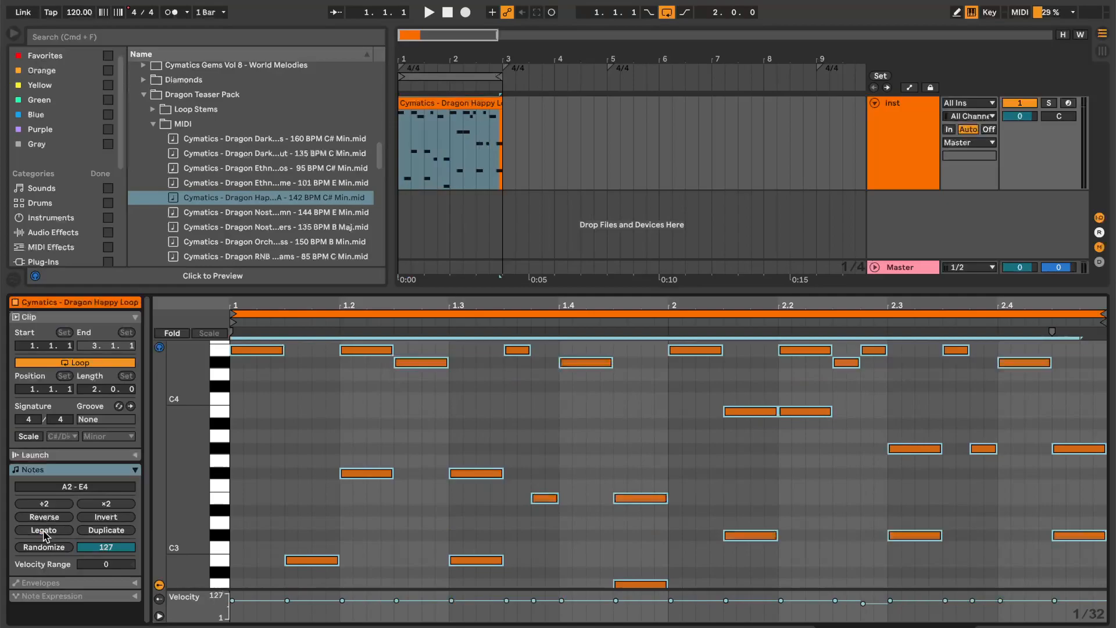
key("space")
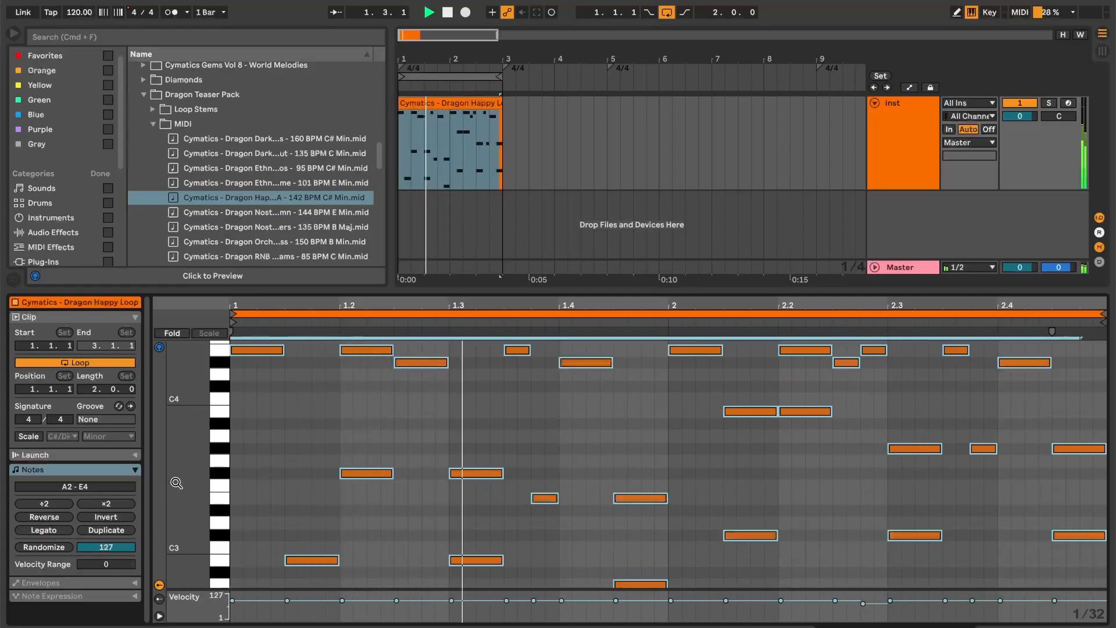
key("space")
Reverse all the legato notes in the clip and play the result.
left_click(46, 518)
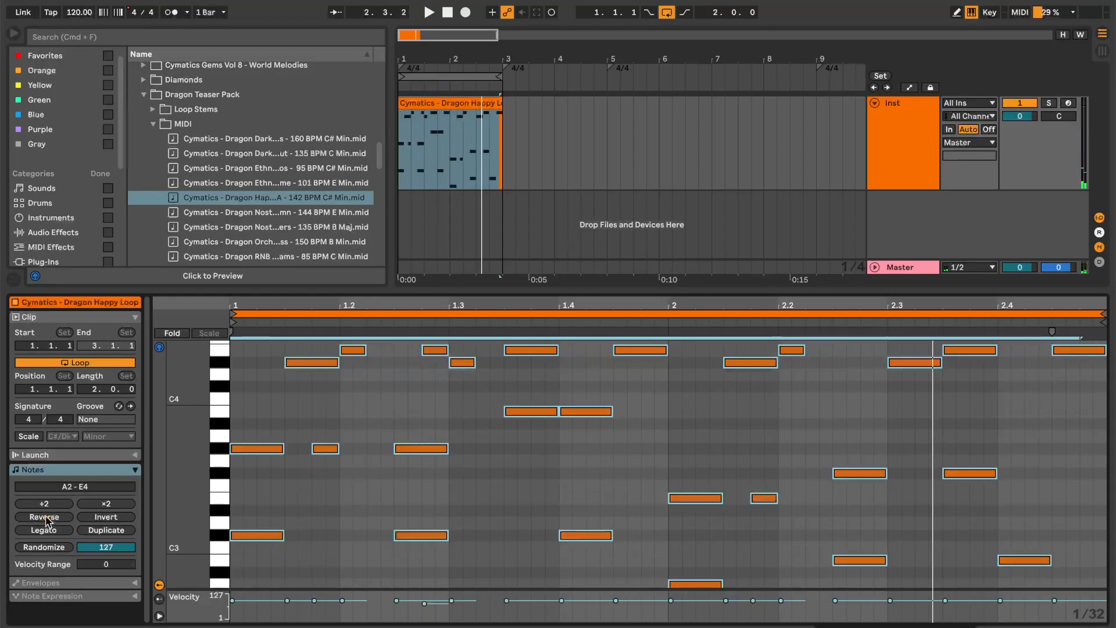
key("space")
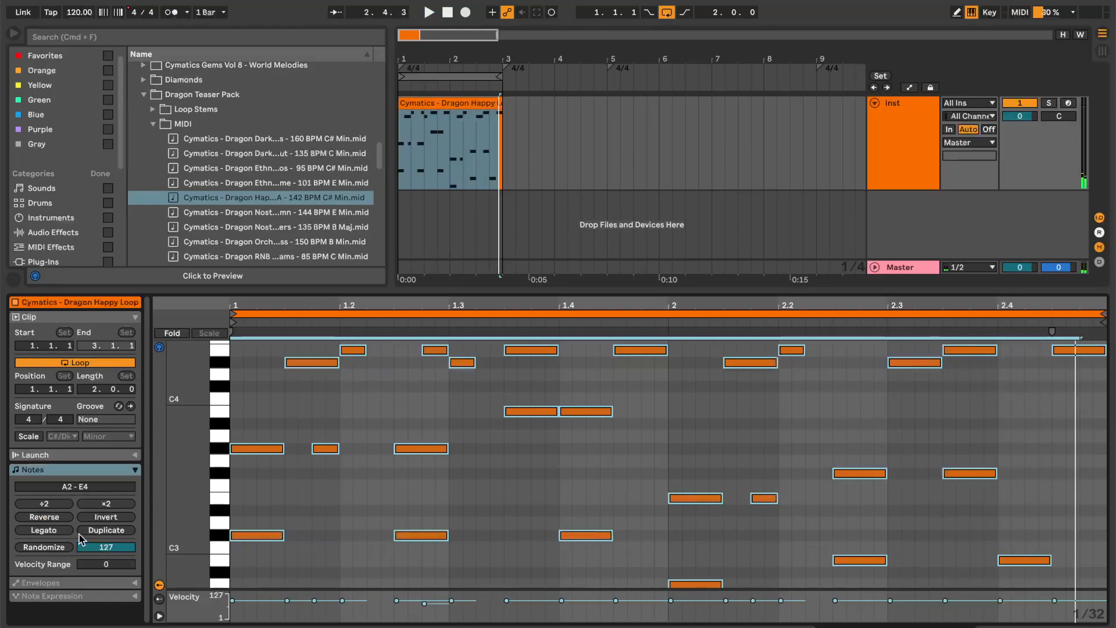
Try applying Legato again to the reversed notes, undo it, and play the clip.
left_click(54, 531)
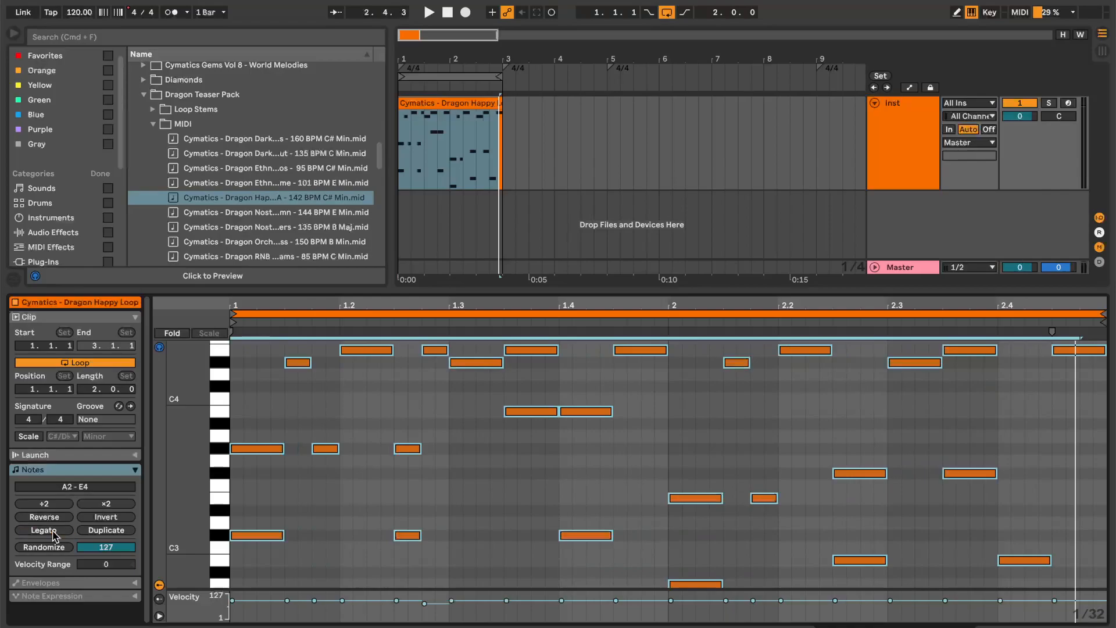
key("super+z")
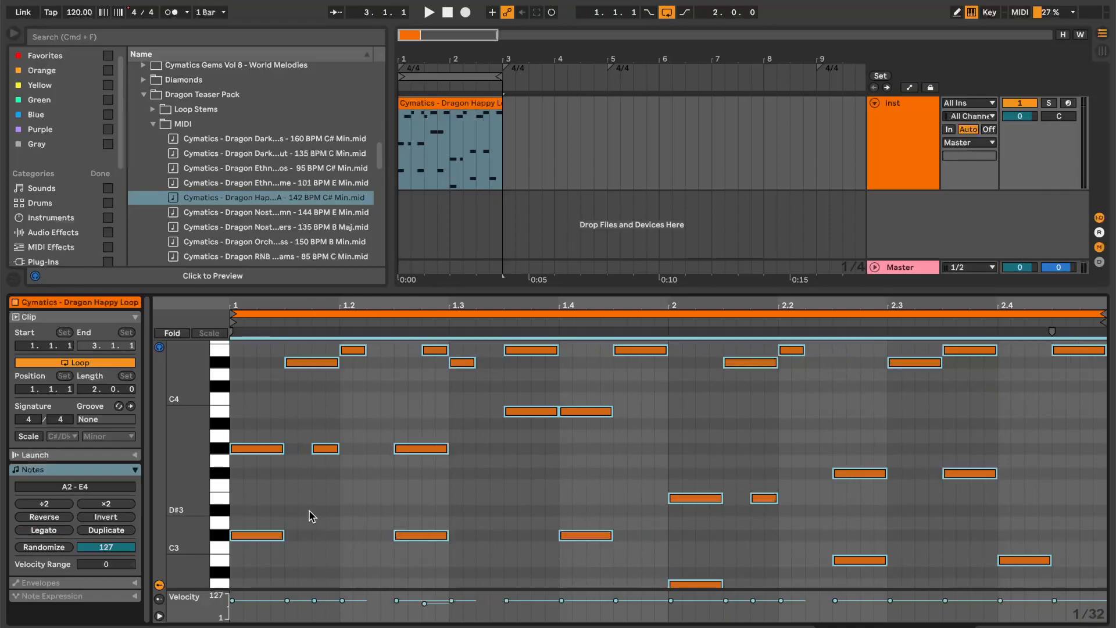
key("space")
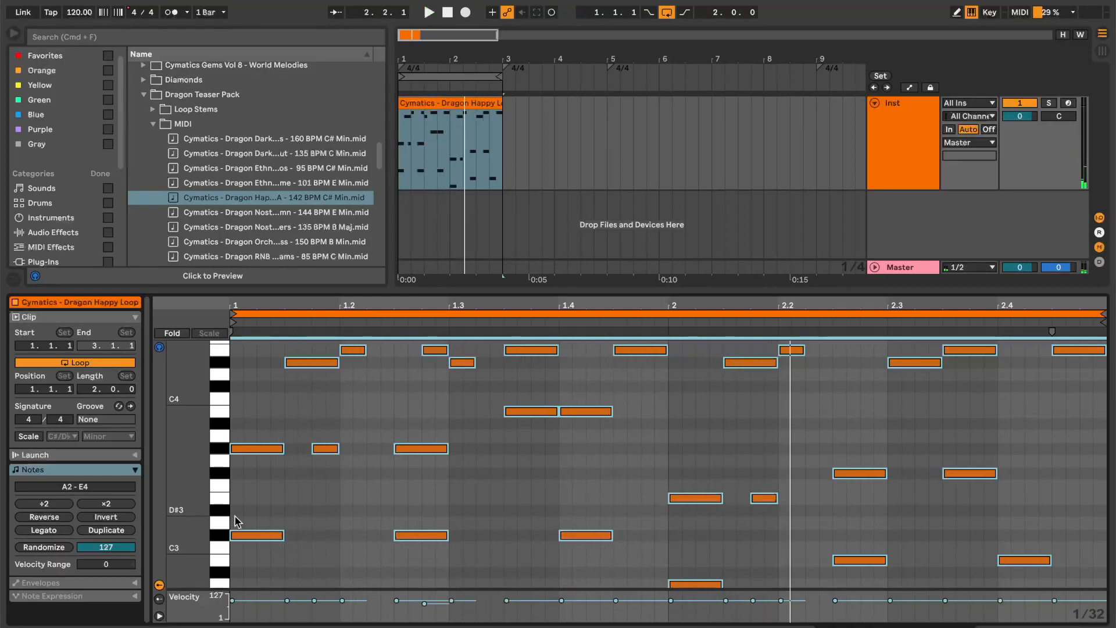
Try randomizing all note velocities with an amount of 127, inspect them in an enlarged velocity lane, and undo the randomization.
left_click(55, 549)
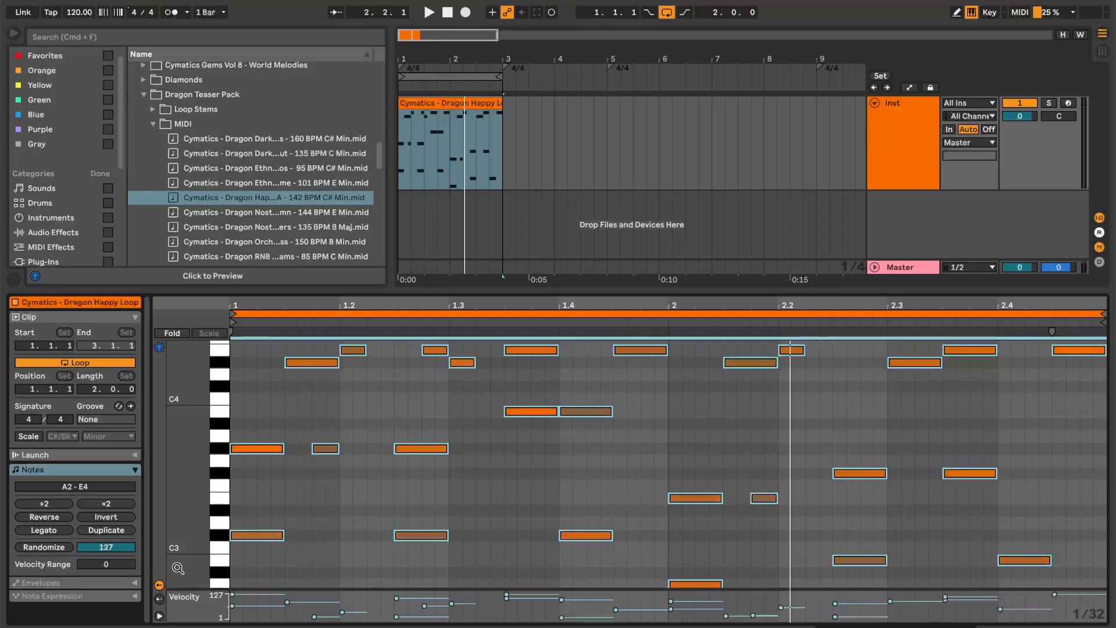
left_click_drag(304, 590, 314, 524)
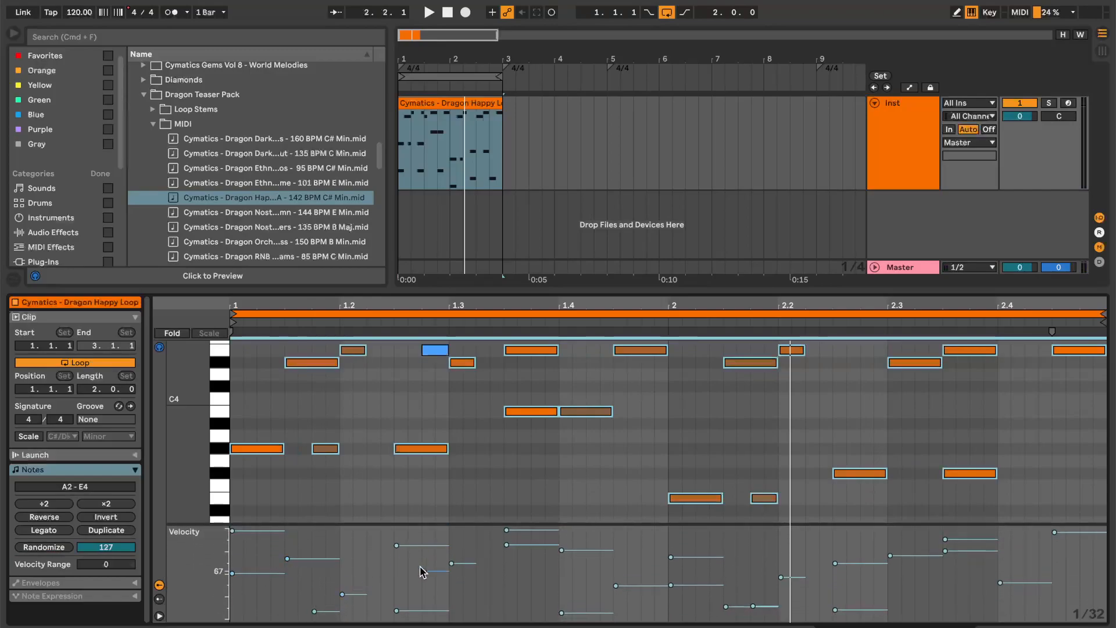
key("super+z")
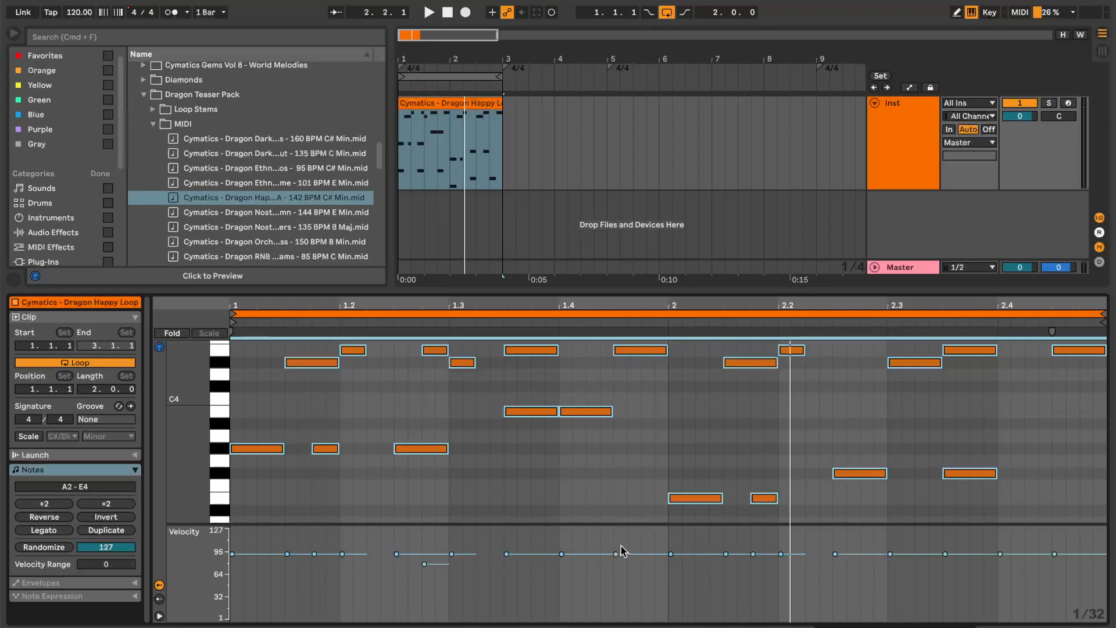
Randomize the velocities of all notes with an amount of 127 and play the clip.
left_click(46, 549)
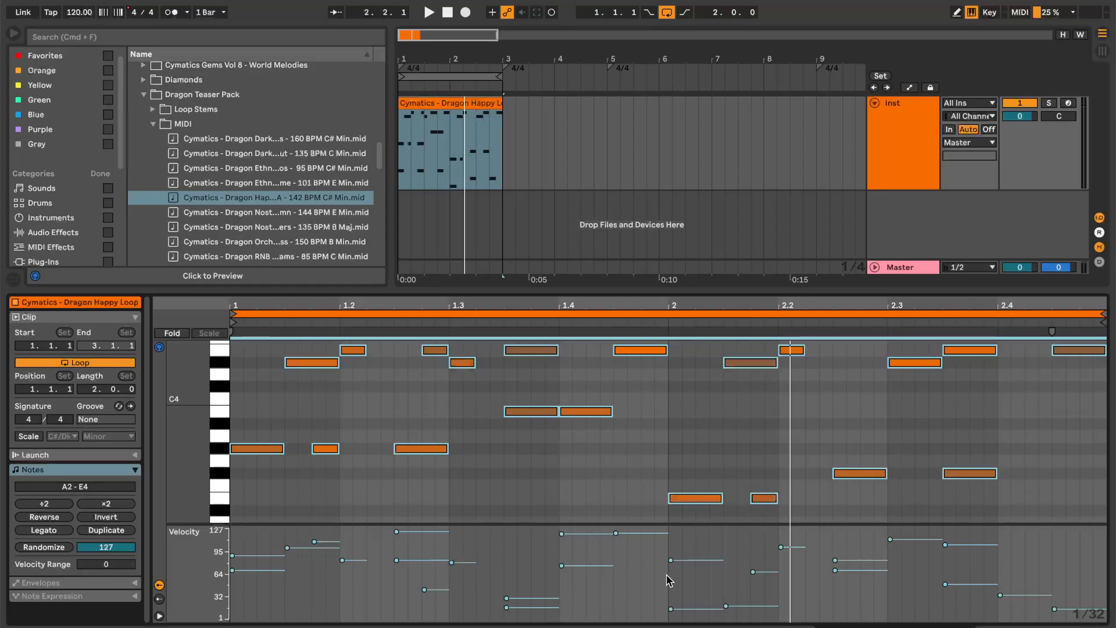
key("space")
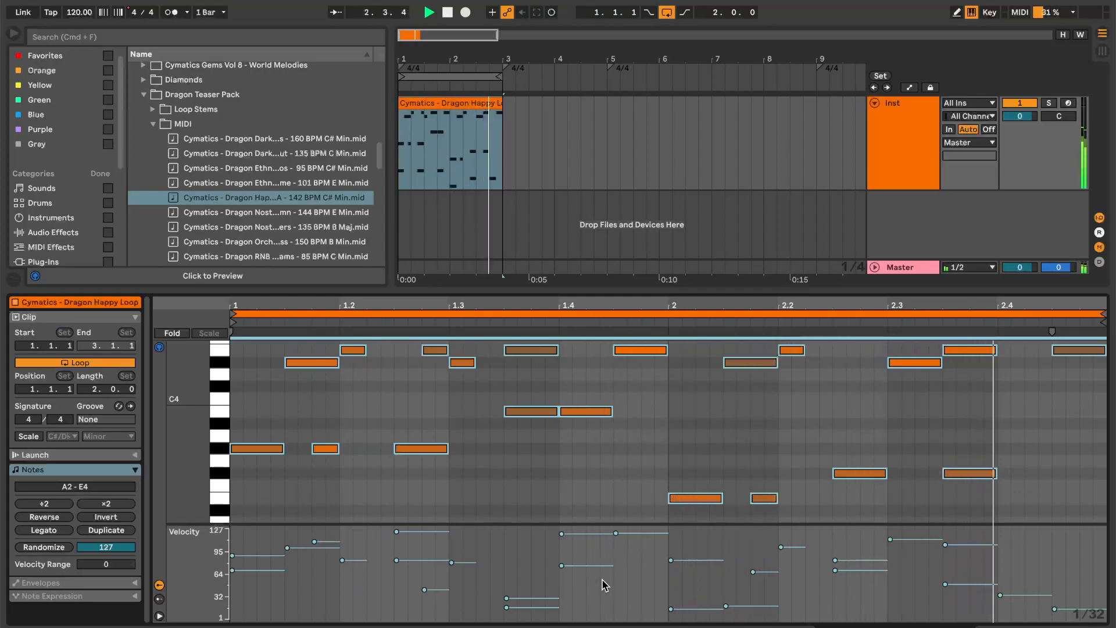
key("space")
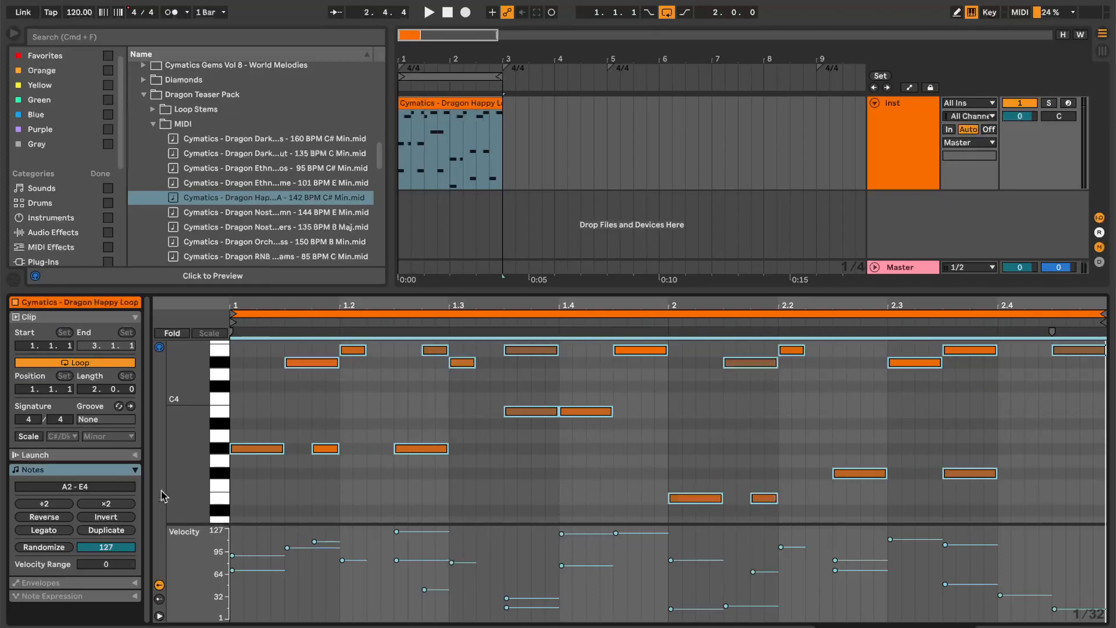
Invert all notes in the clip, collapse the velocity lane, and play the inverted melody.
left_click(116, 517)
key("space")
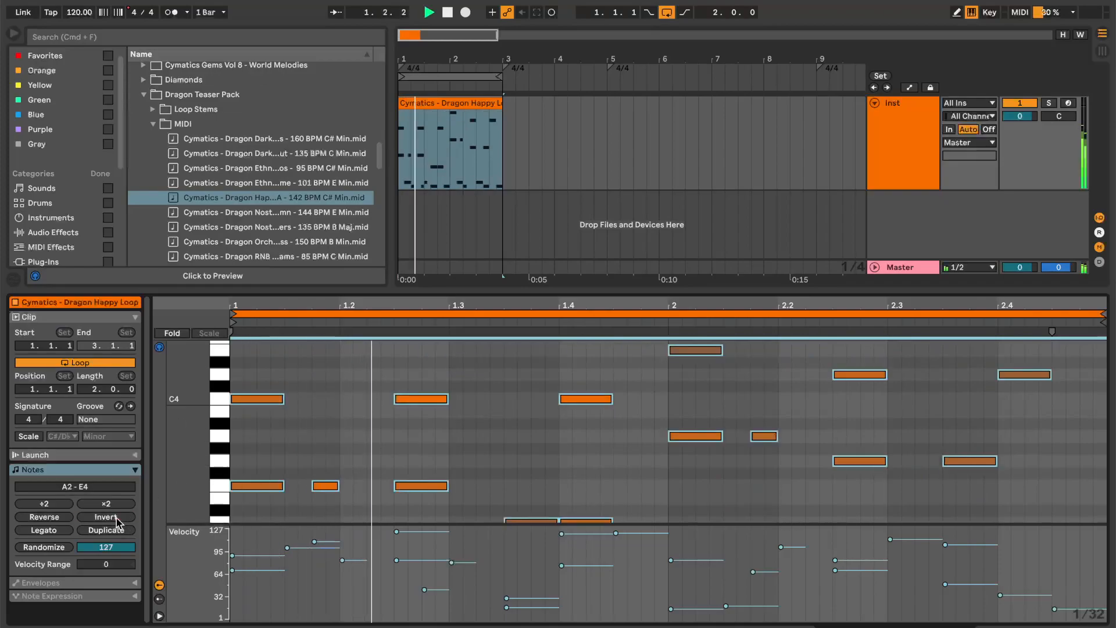
left_click_drag(349, 526, 349, 606)
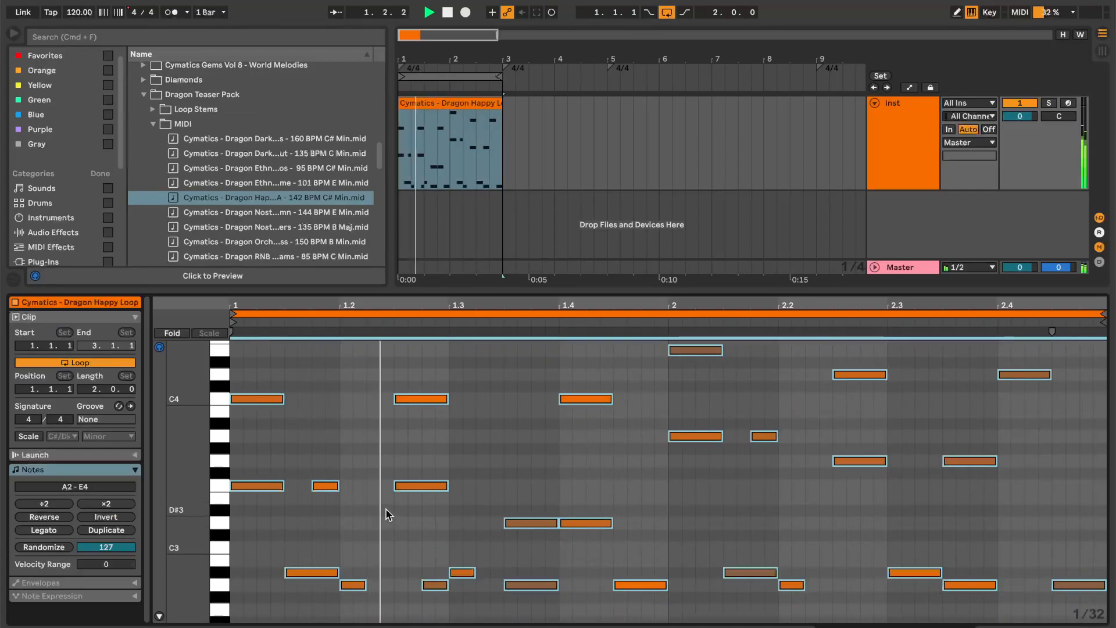
key("space")
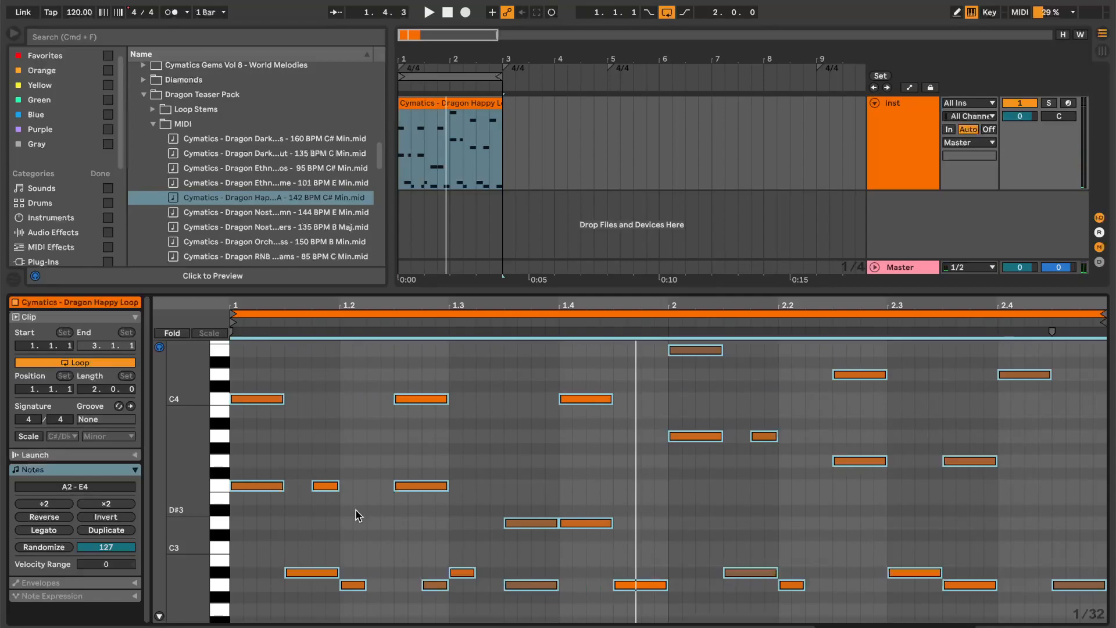
Switch the notes back to their non-inverted pitches and invert them again, comparing both versions during playback.
left_click(110, 519)
key("space")
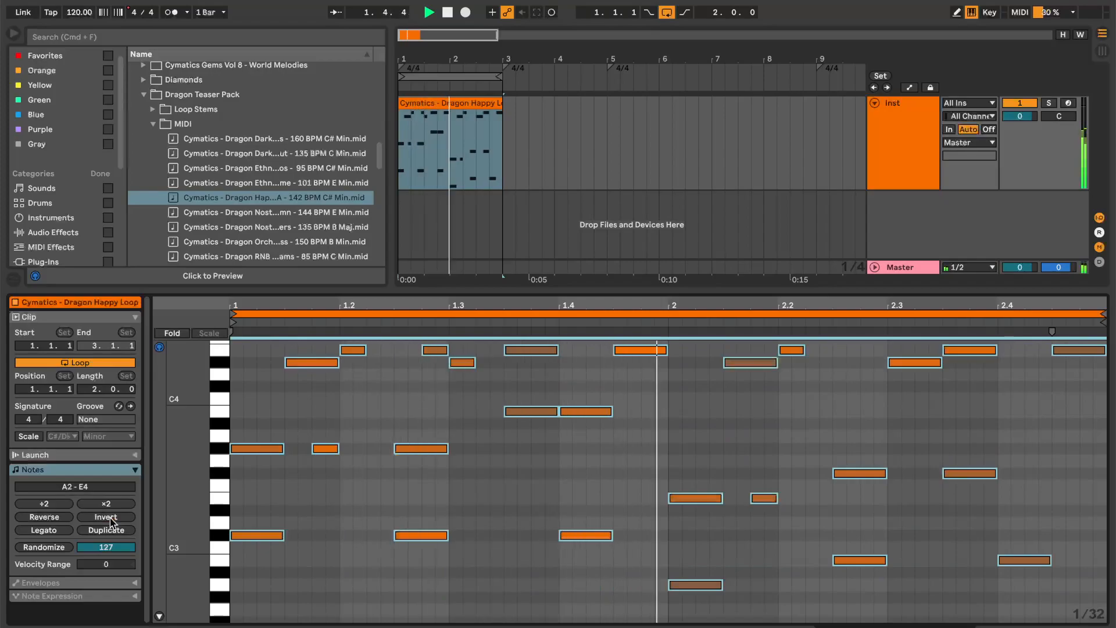
left_click(110, 519)
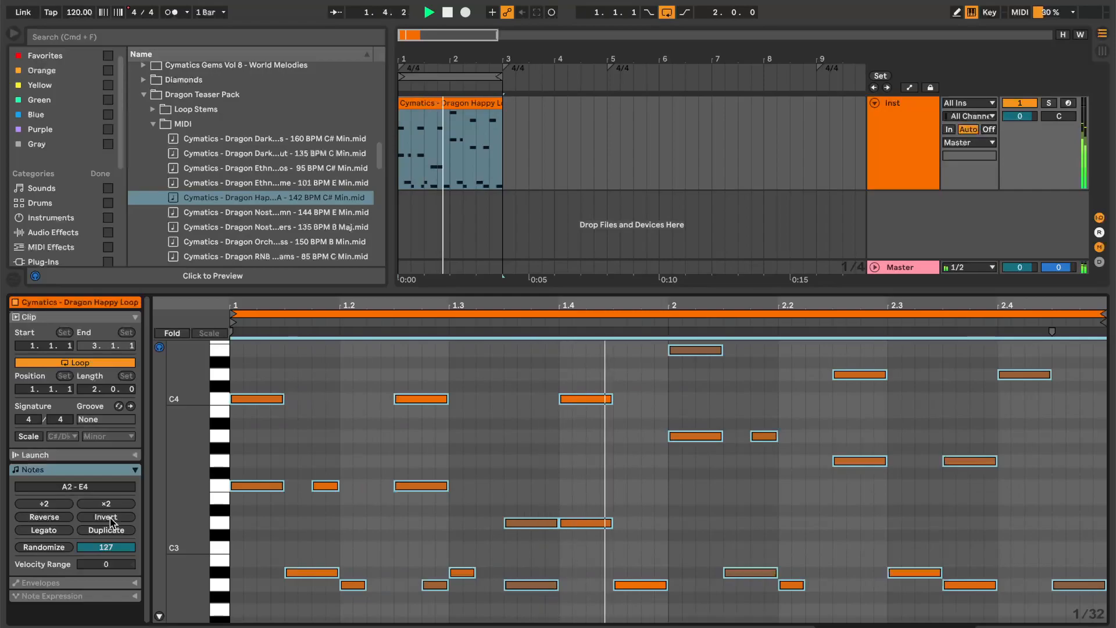
key("space")
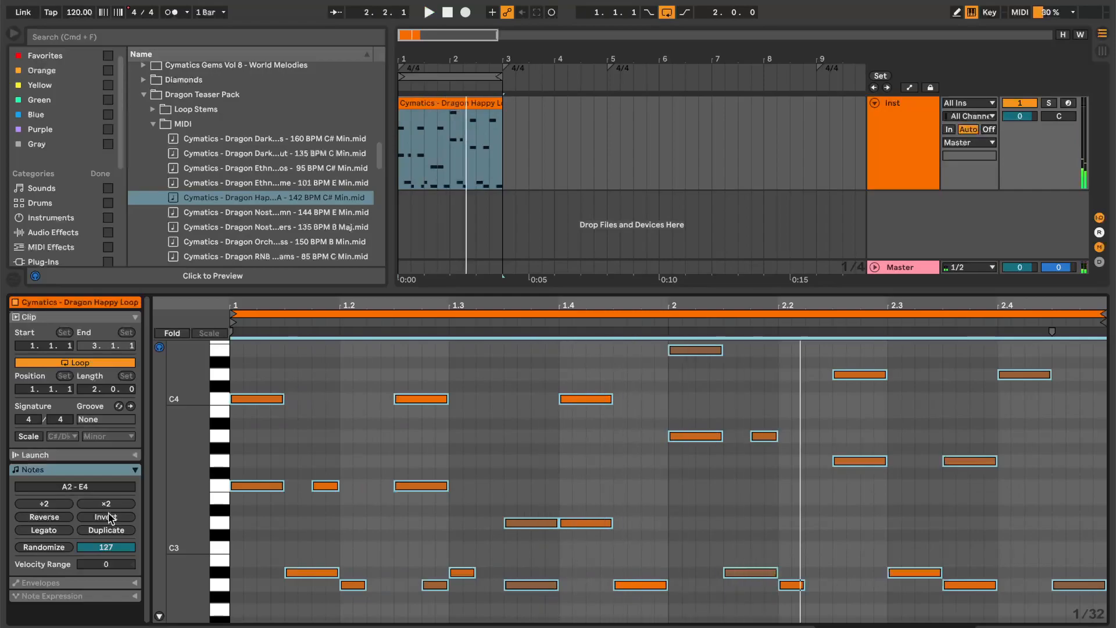
left_click(136, 318)
left_click(137, 318)
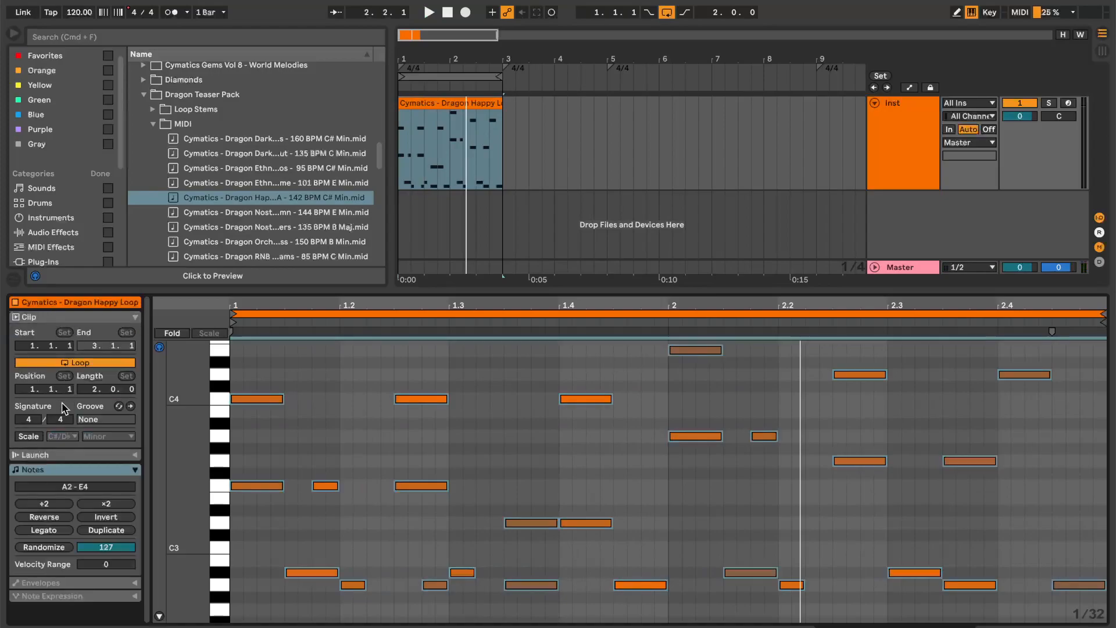
Compare the clip with scale highlighting on and off, leave the C#/D♭ Minor scale enabled, and play the clip.
left_click(28, 437)
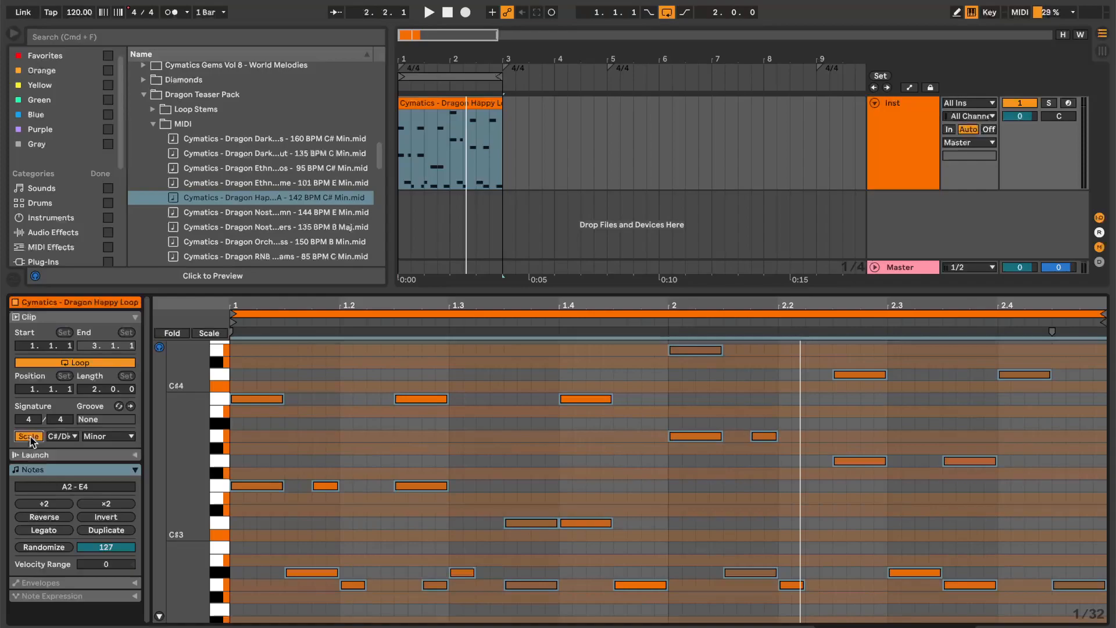
left_click(30, 438)
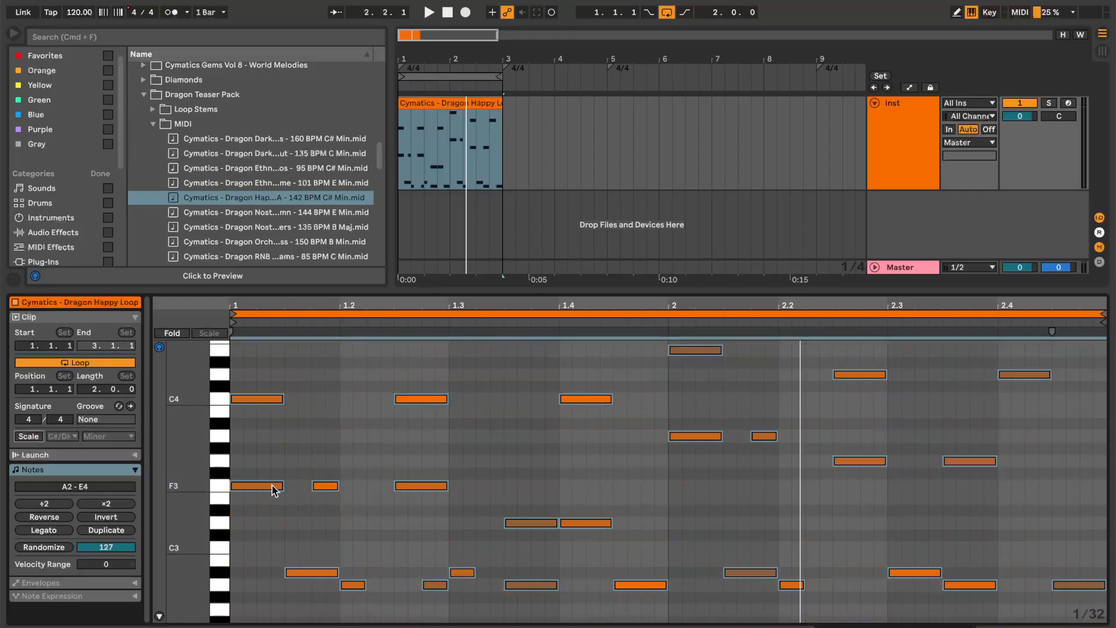
left_click(36, 437)
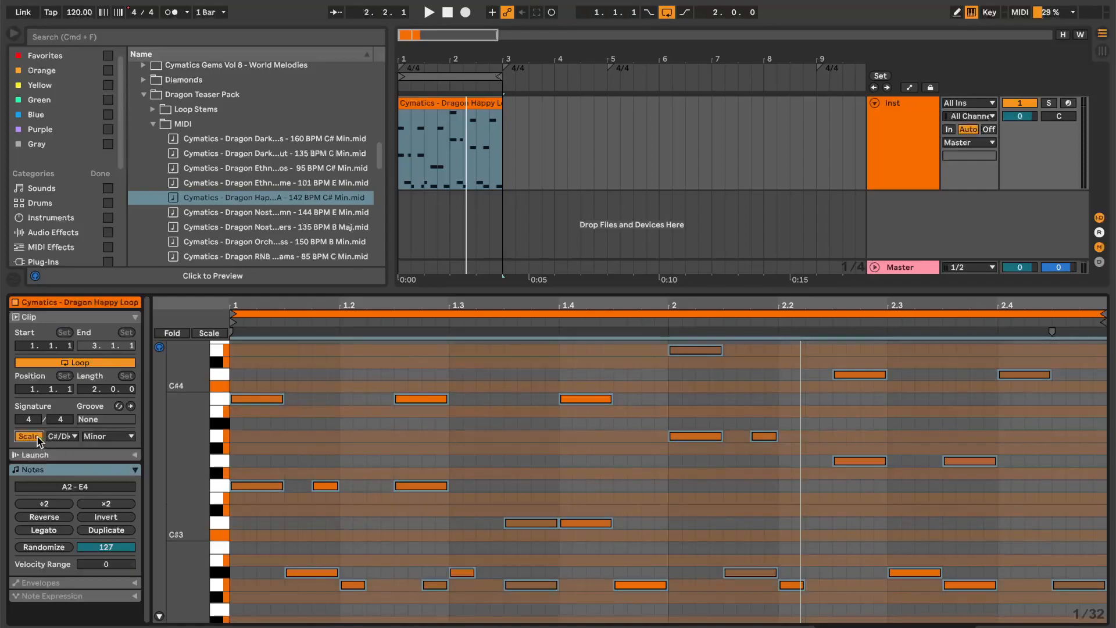
scroll(384, 462, "up", 3)
left_click(298, 505)
left_click(269, 530)
key("space")
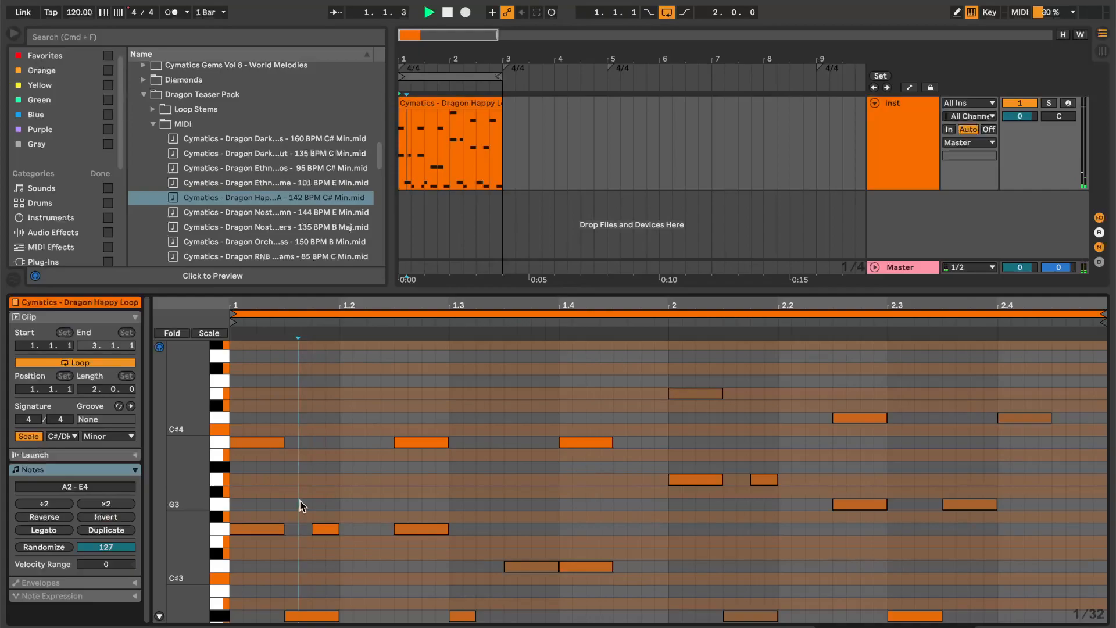
Invert all notes in the clip with the scale enabled and select the first C#3 note to audition it.
key("super+a")
left_click(106, 517)
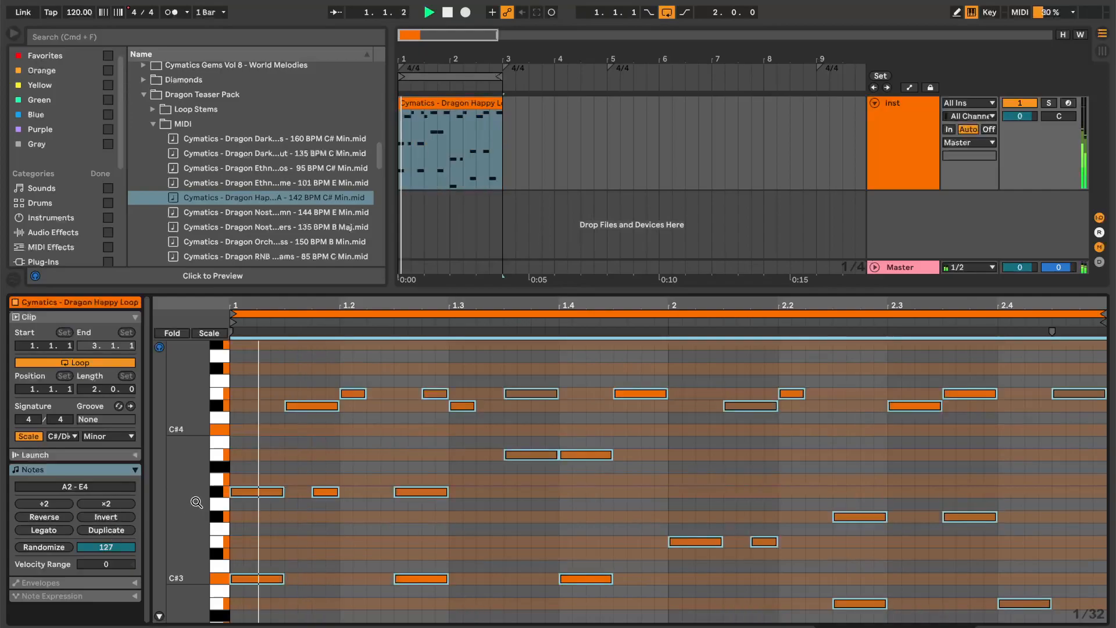
scroll(180, 506, "up", 3)
left_click(311, 511)
left_click(257, 498)
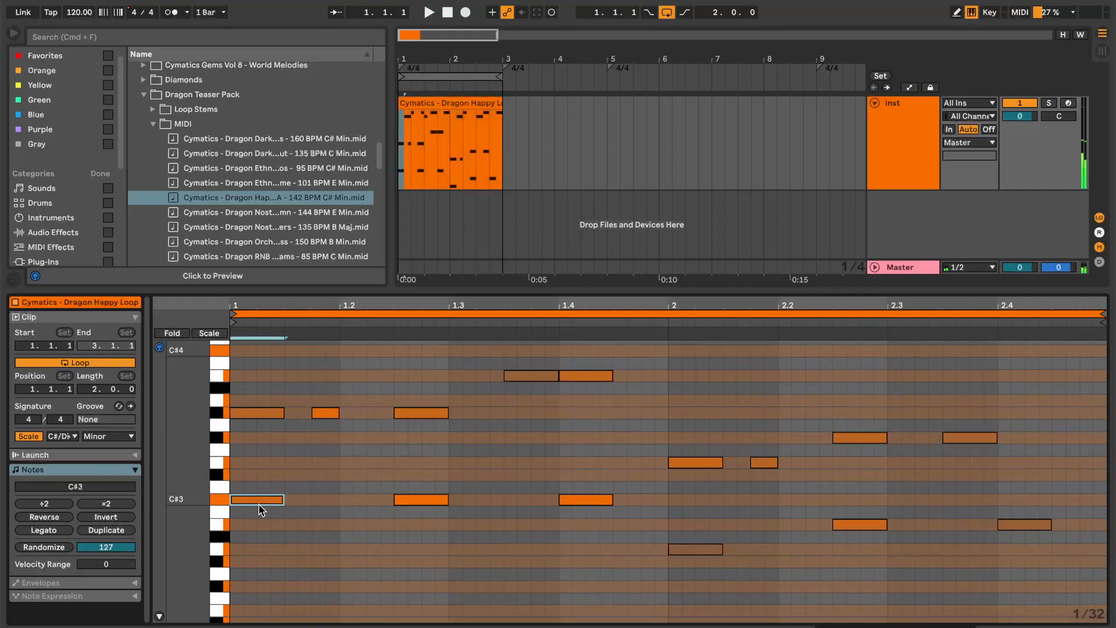
scroll(261, 517, "up", 3)
scroll(245, 512, "down", 3)
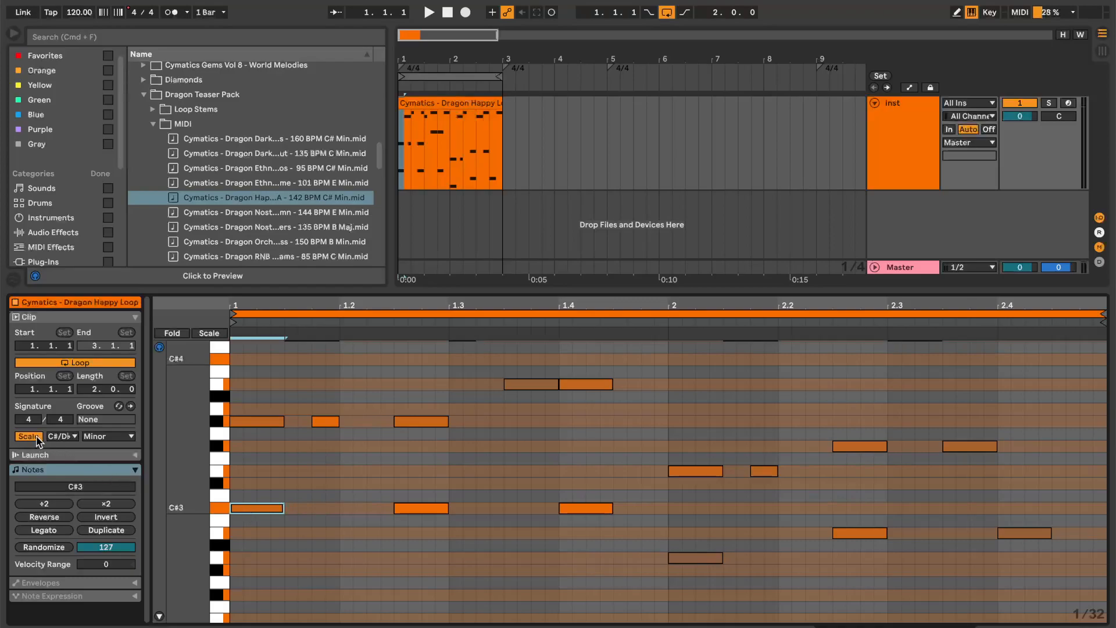
Set the clip's scale root to C#/D♭ and its scale type to Minor.
left_click(72, 439)
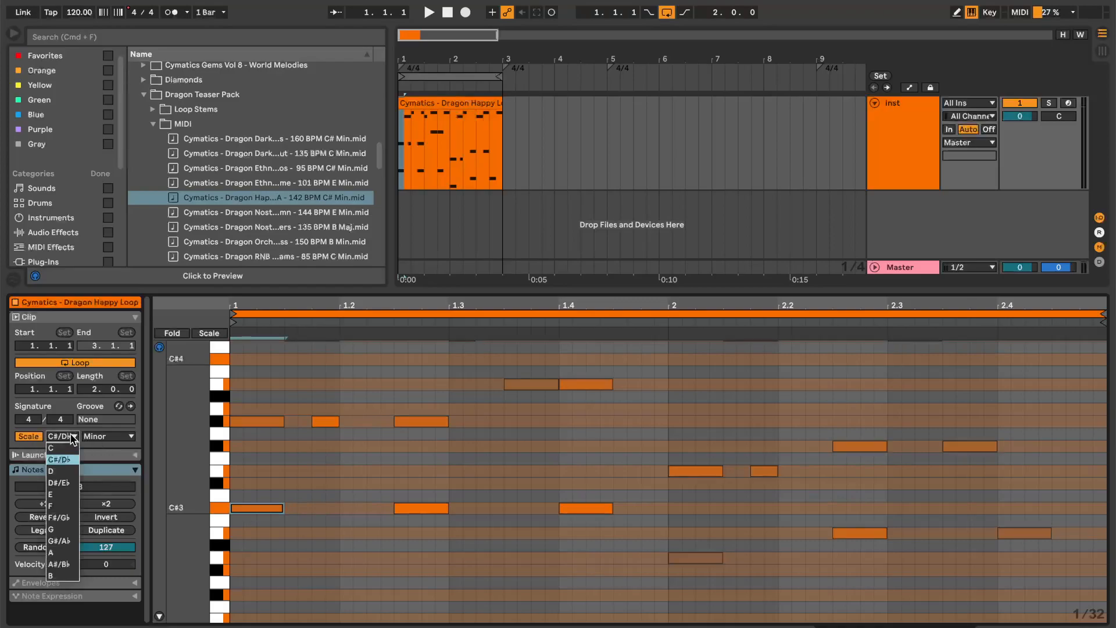
left_click(56, 460)
left_click(105, 439)
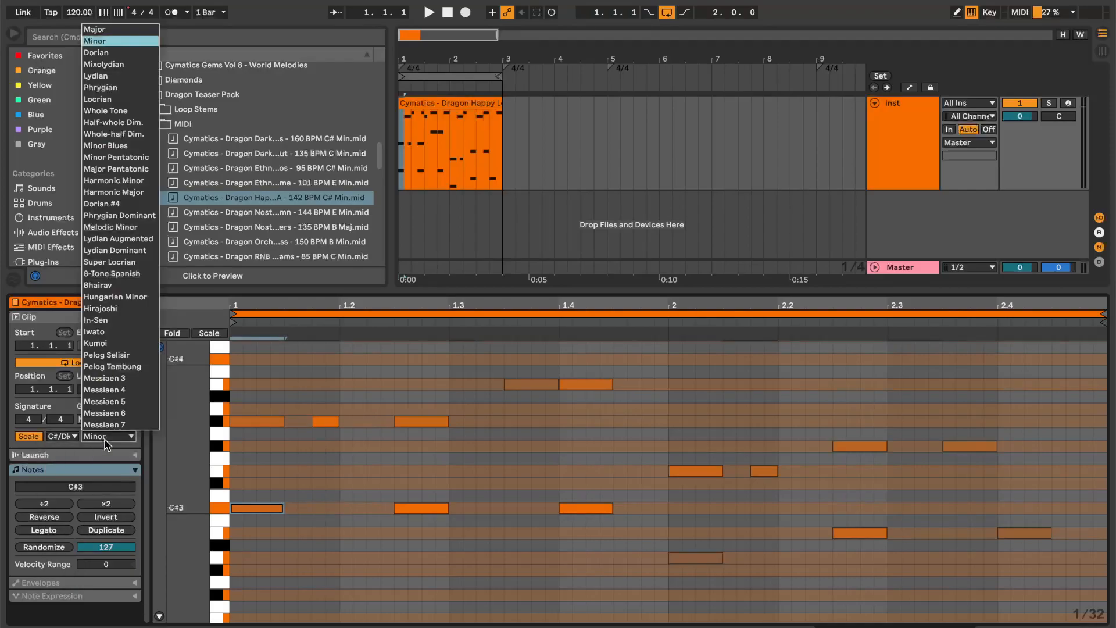
left_click(93, 41)
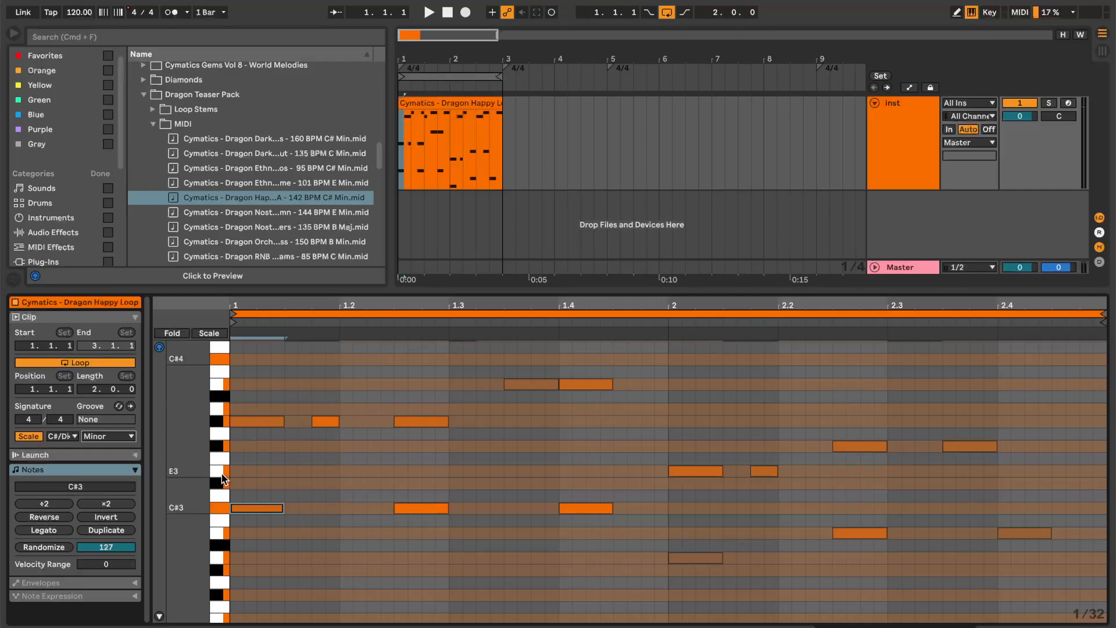
Try adding short D#3, G#3, B3 and C#4 notes right after the clip's opening notes and select all four.
double_click(292, 483)
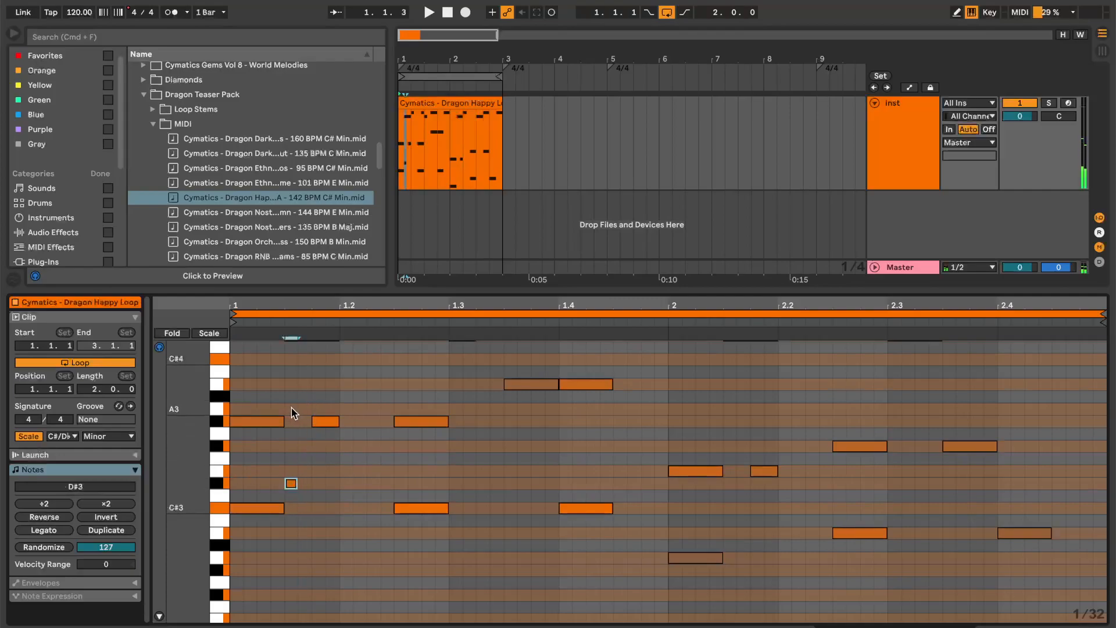
double_click(292, 421)
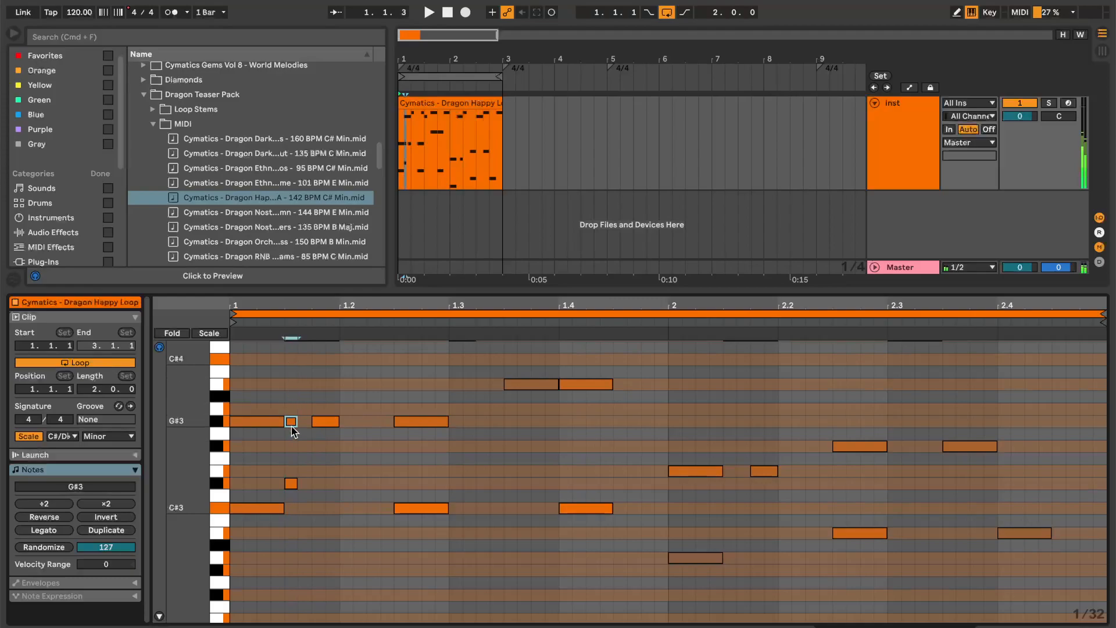
double_click(291, 384)
left_click(295, 363)
double_click(294, 362)
left_click_drag(299, 516, 294, 350)
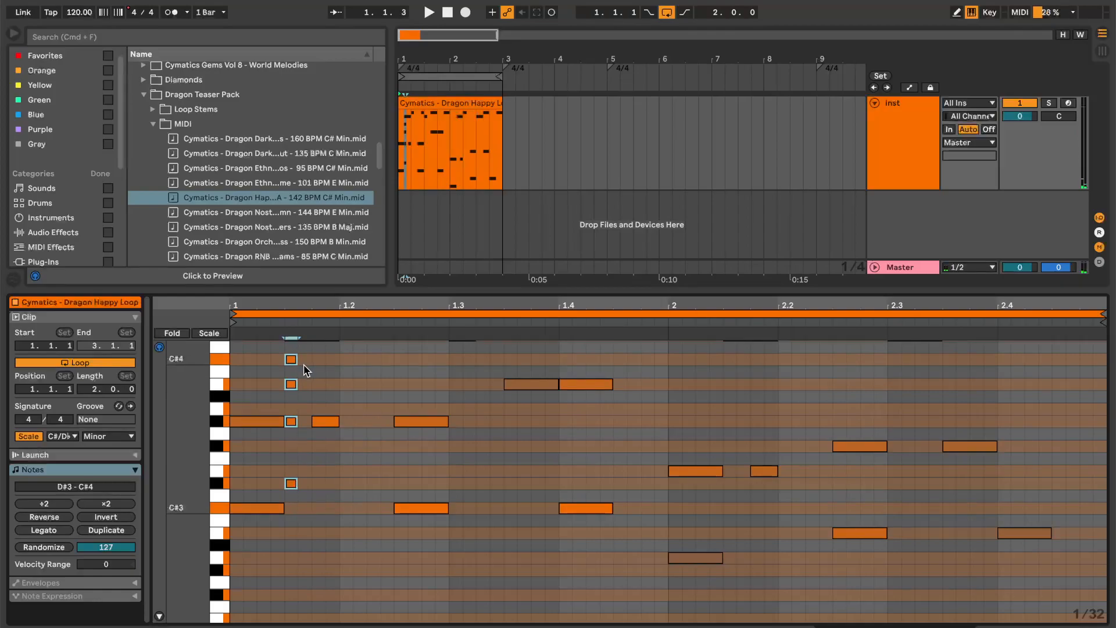
Delete the short D#3, G#3, B3 and C#4 notes that follow the opening notes.
left_click(307, 361)
left_click_drag(300, 357, 287, 391)
key("Delete")
left_click_drag(298, 499, 291, 424)
key("Delete")
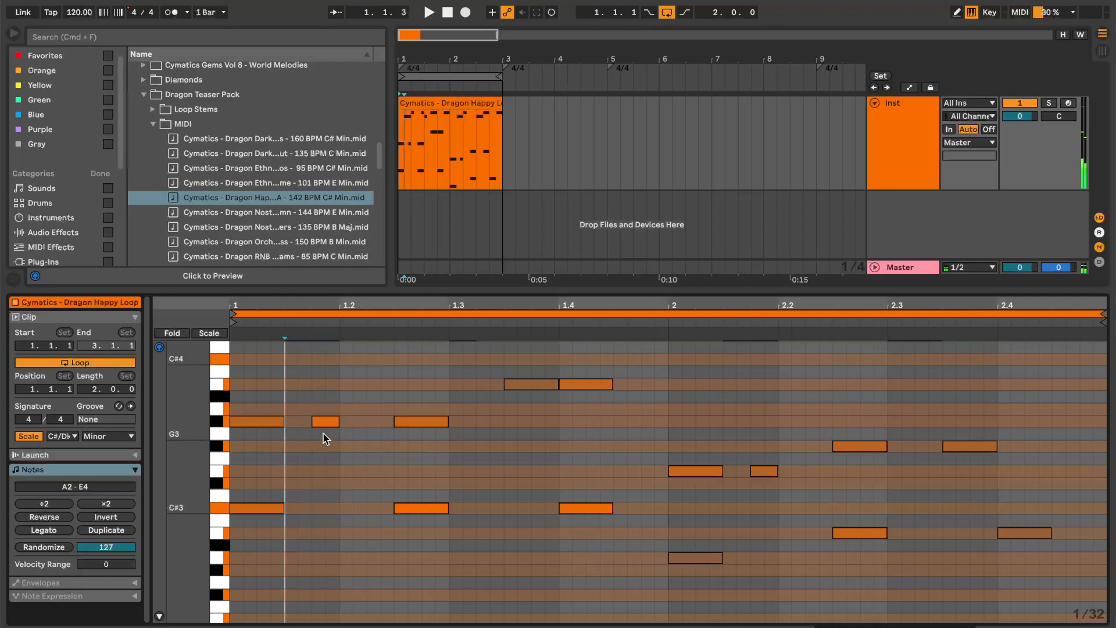
Try filling gaps in the melody with short in-scale notes, two on E3, one on B3 and one on F#3, and play the clip.
left_click(300, 473)
double_click(301, 473)
key("space")
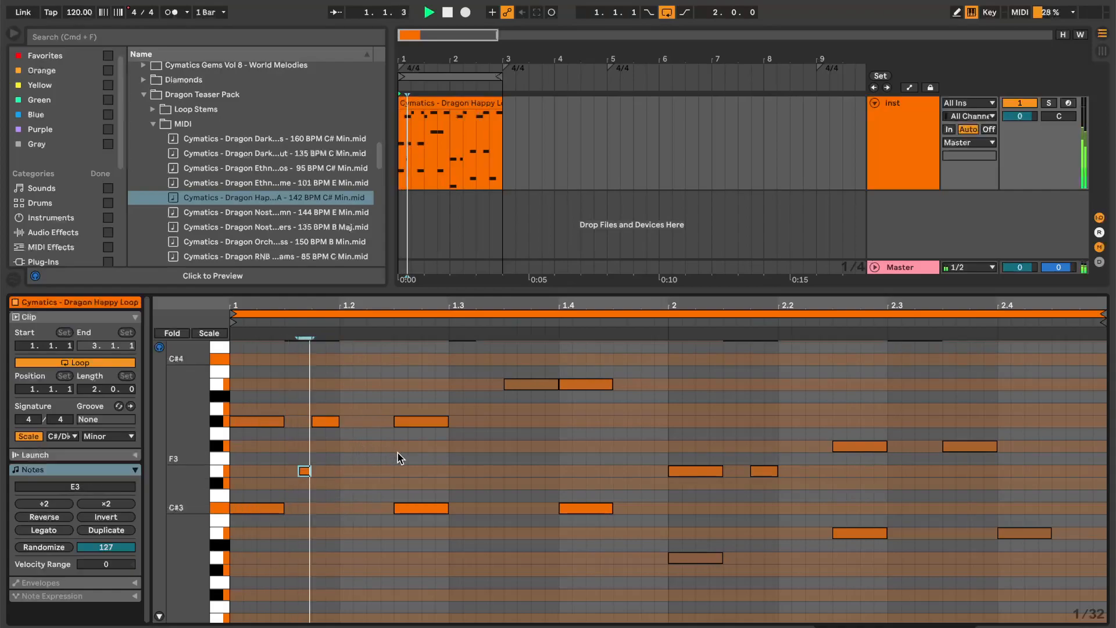
key("space")
left_click(490, 471)
double_click(491, 471)
double_click(689, 384)
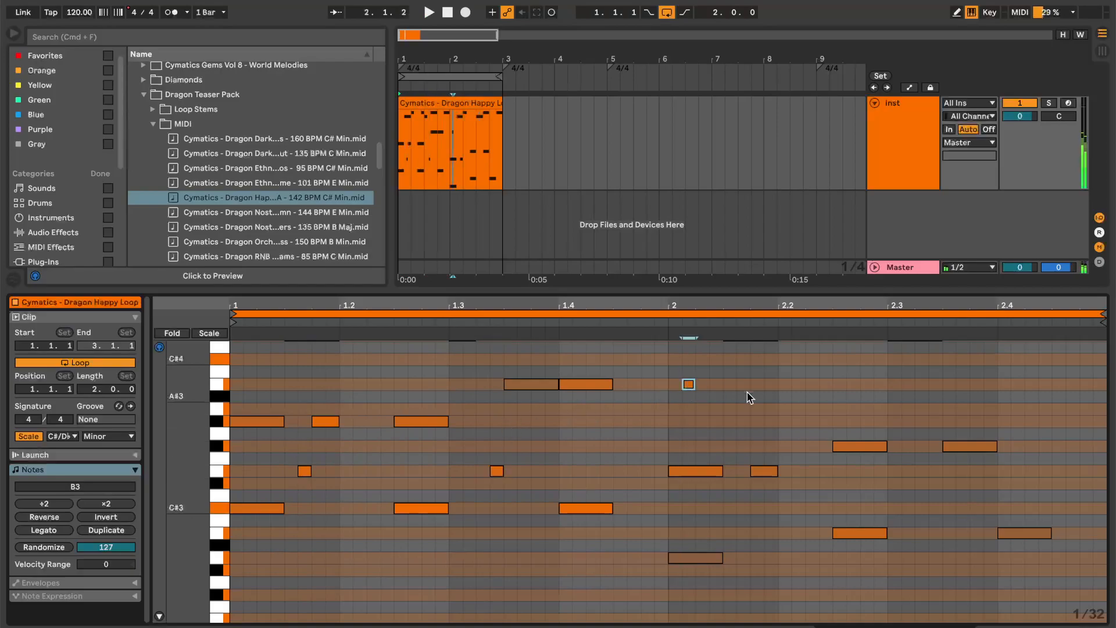
double_click(799, 446)
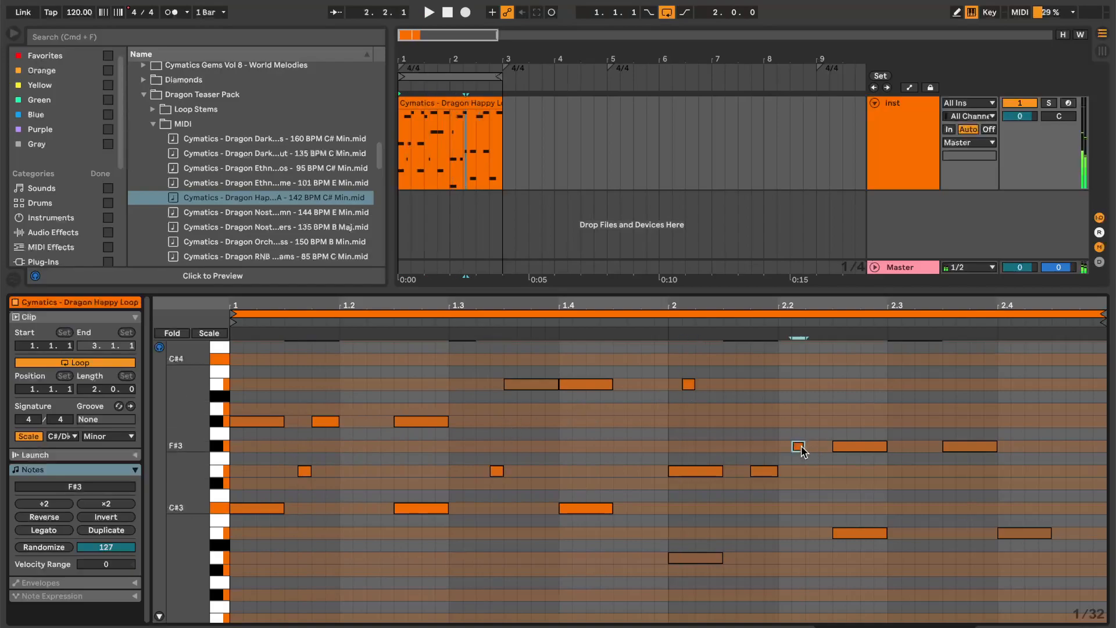
key("space")
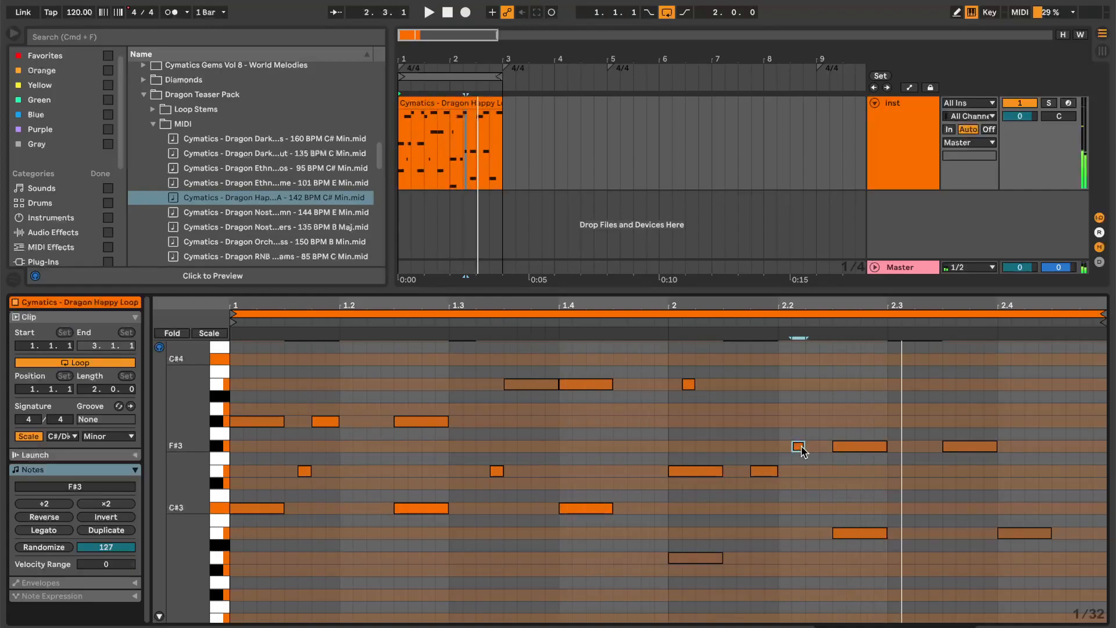
key("space")
Delete the four short gap-filling notes on F#3, B3 and E3.
double_click(799, 447)
double_click(689, 384)
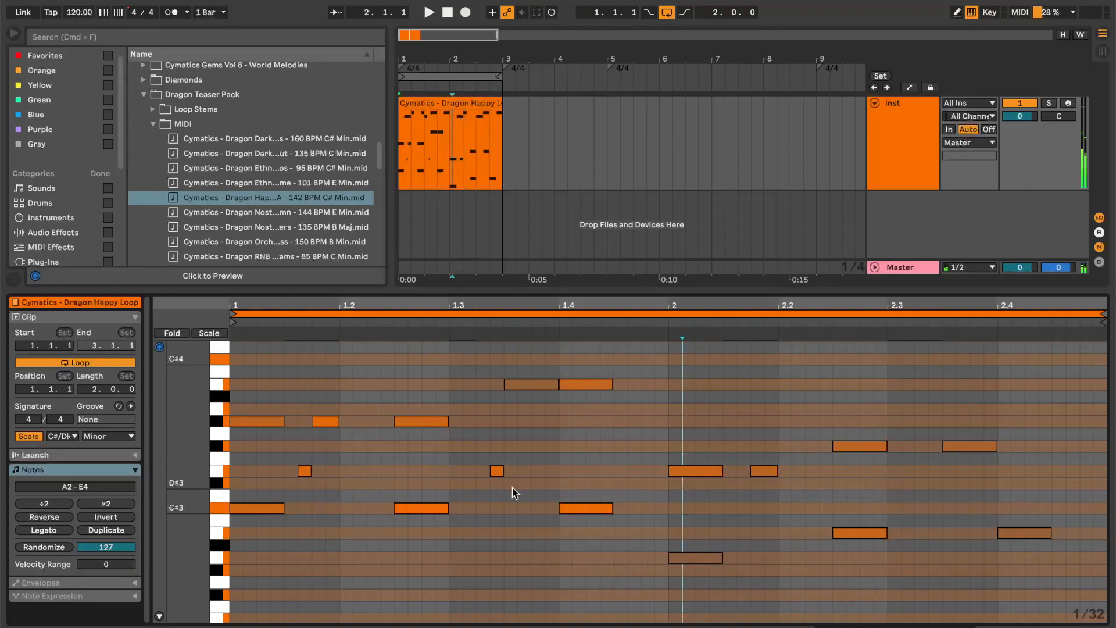
double_click(498, 472)
double_click(304, 472)
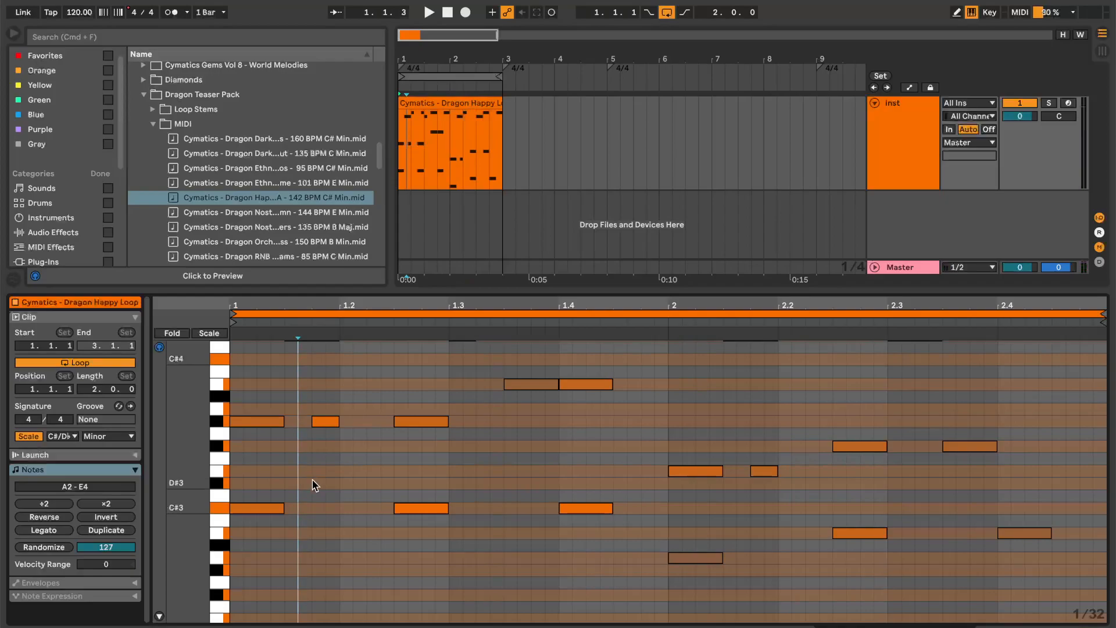
Add short E3, F#3, B3 and C#4 notes stacked over the opening C#3 and G#3 notes.
left_click(262, 508)
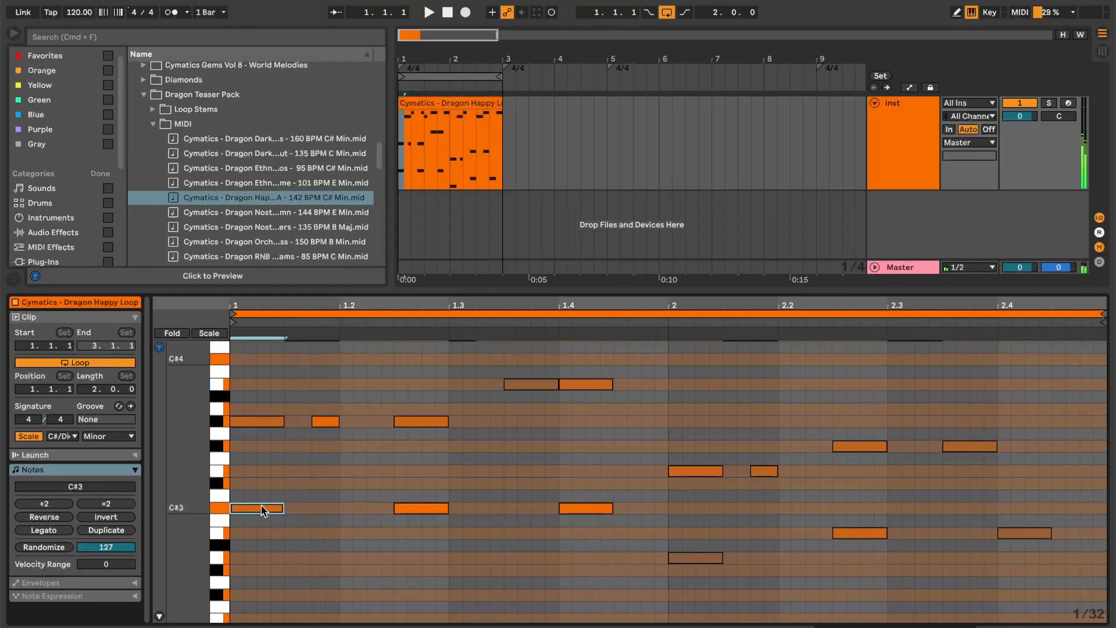
double_click(250, 472)
double_click(250, 446)
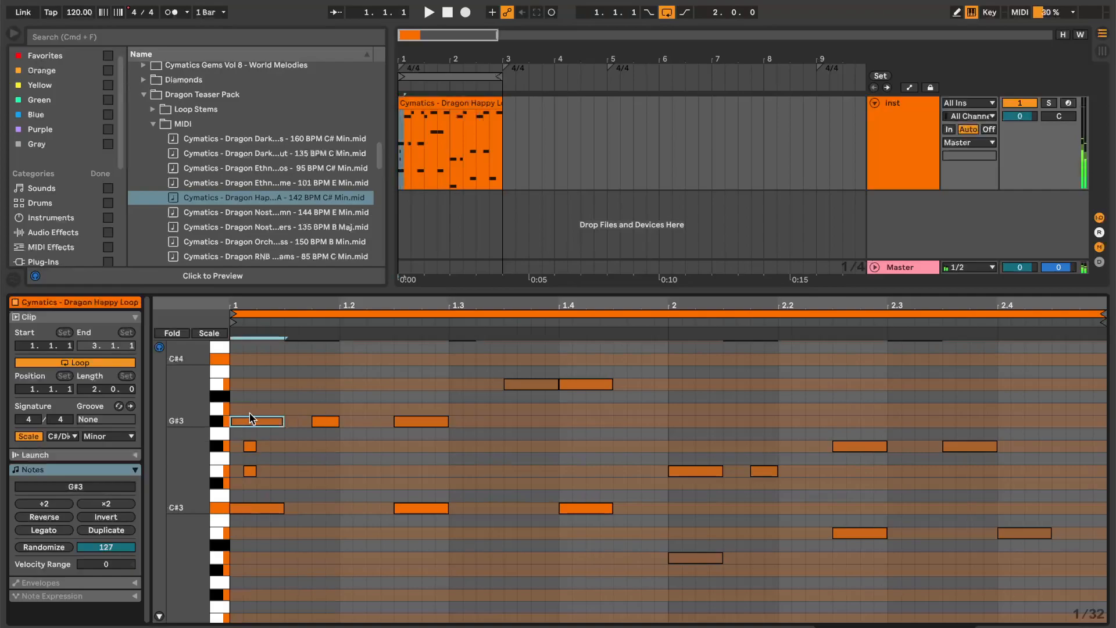
double_click(250, 385)
double_click(250, 360)
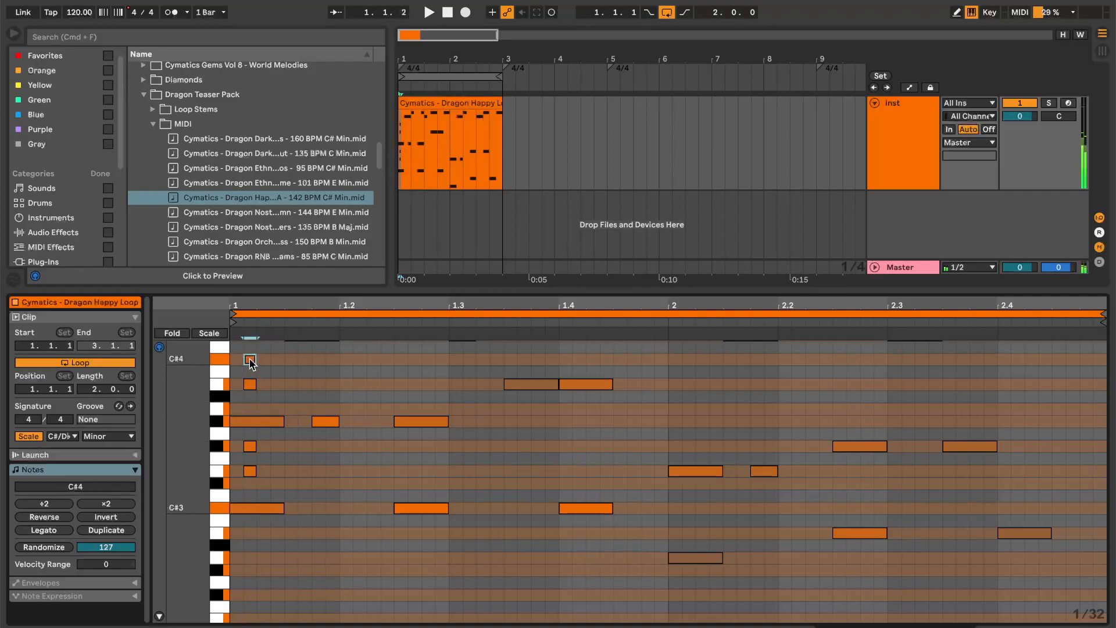
Try applying Legato to all notes in the clip and undo it.
left_click(271, 468)
key("super+a")
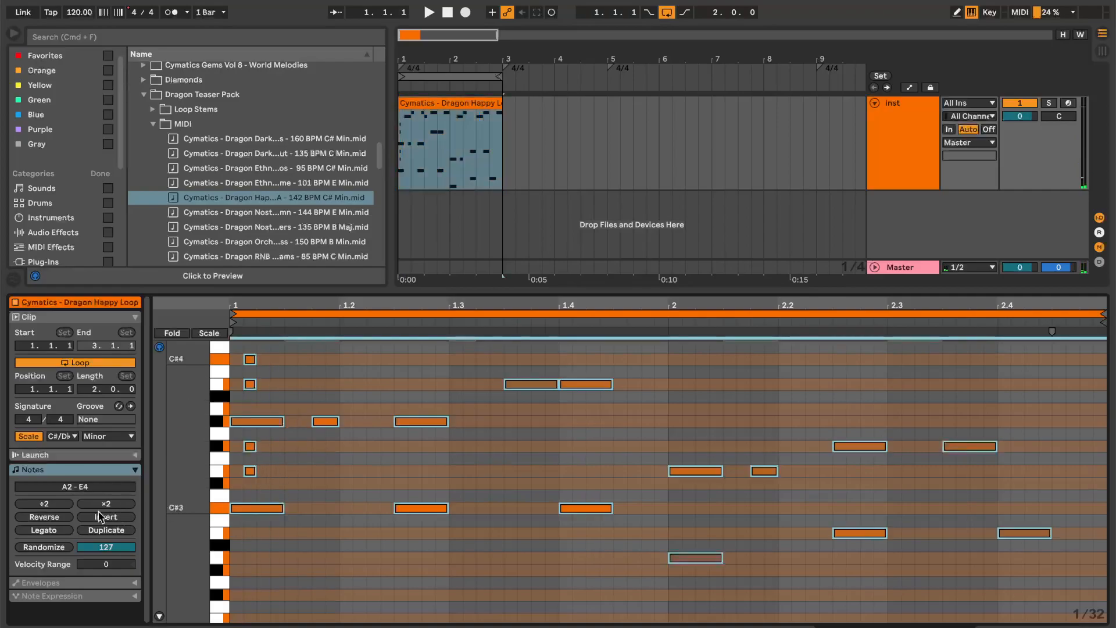
left_click(43, 531)
left_click(261, 500)
key("super+z")
Lengthen the short E3 and F#3 notes with Legato and do the same for the short B3 and C#4 notes.
left_click_drag(280, 467, 243, 452)
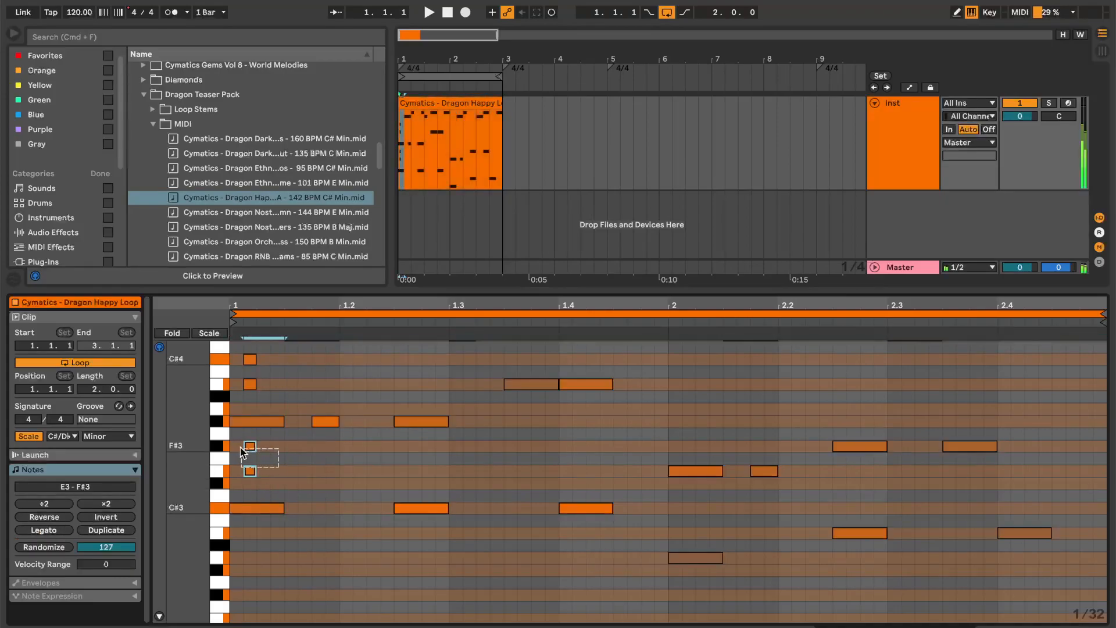
left_click(44, 531)
left_click_drag(274, 378, 230, 361)
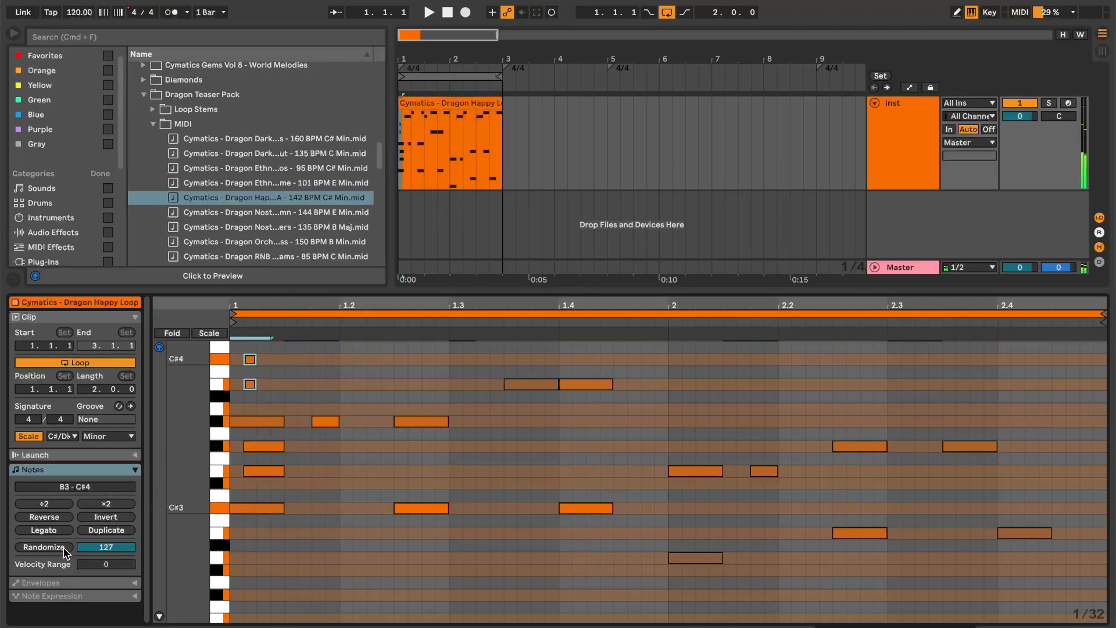
left_click(44, 530)
Move the four added notes to the start of the clip and play the resulting opening chord.
left_click_drag(289, 467, 253, 448)
left_click_drag(289, 400, 269, 361)
key("Left")
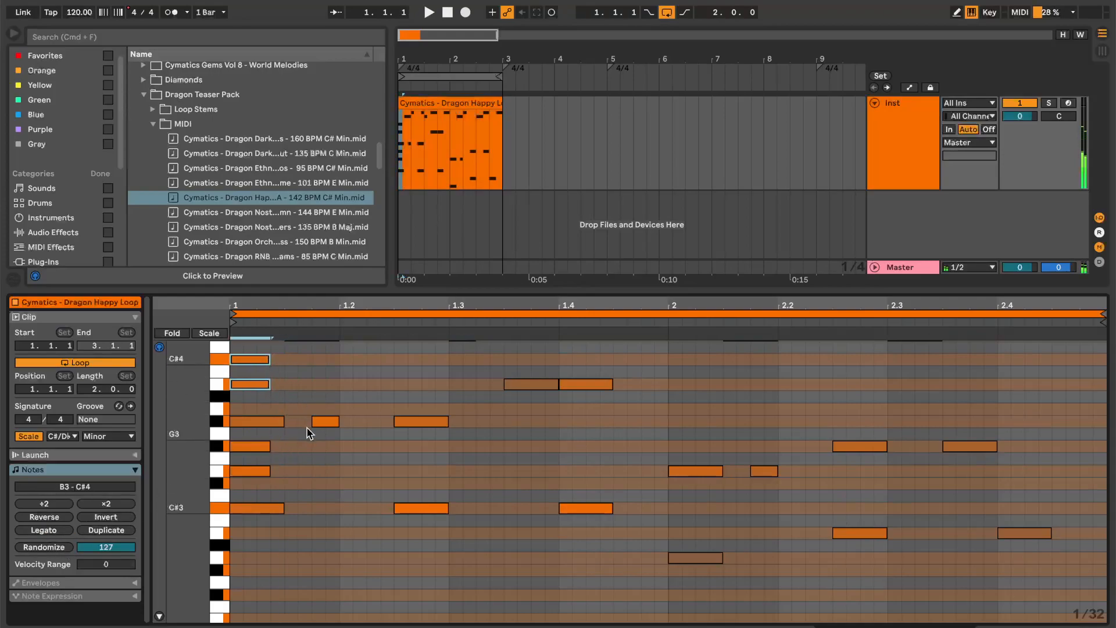
key("space")
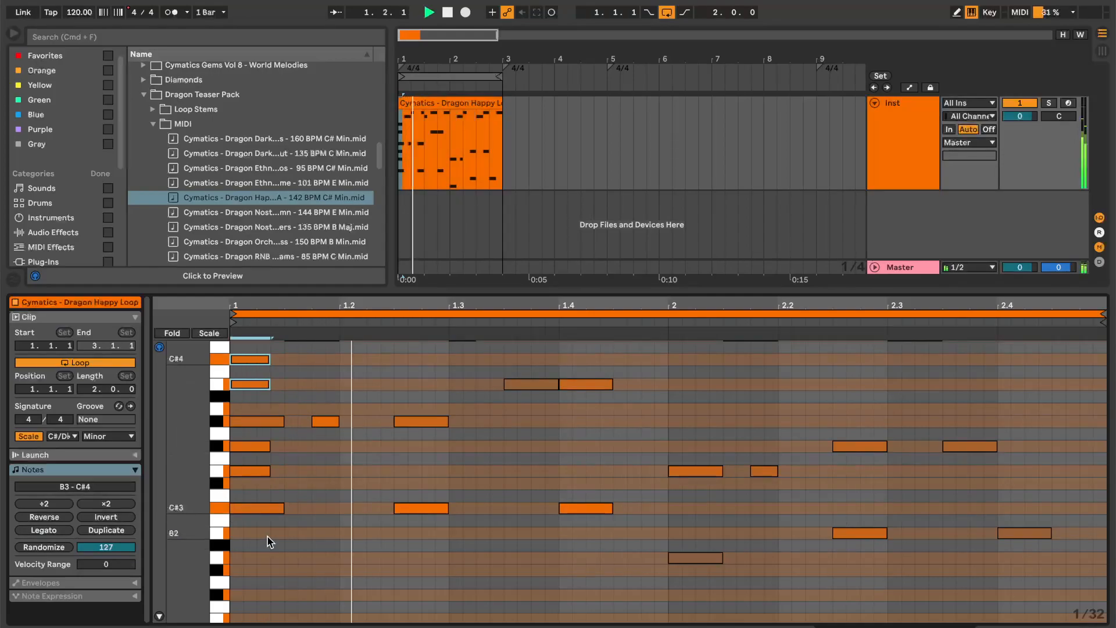
key("space")
left_click_drag(253, 540, 256, 343)
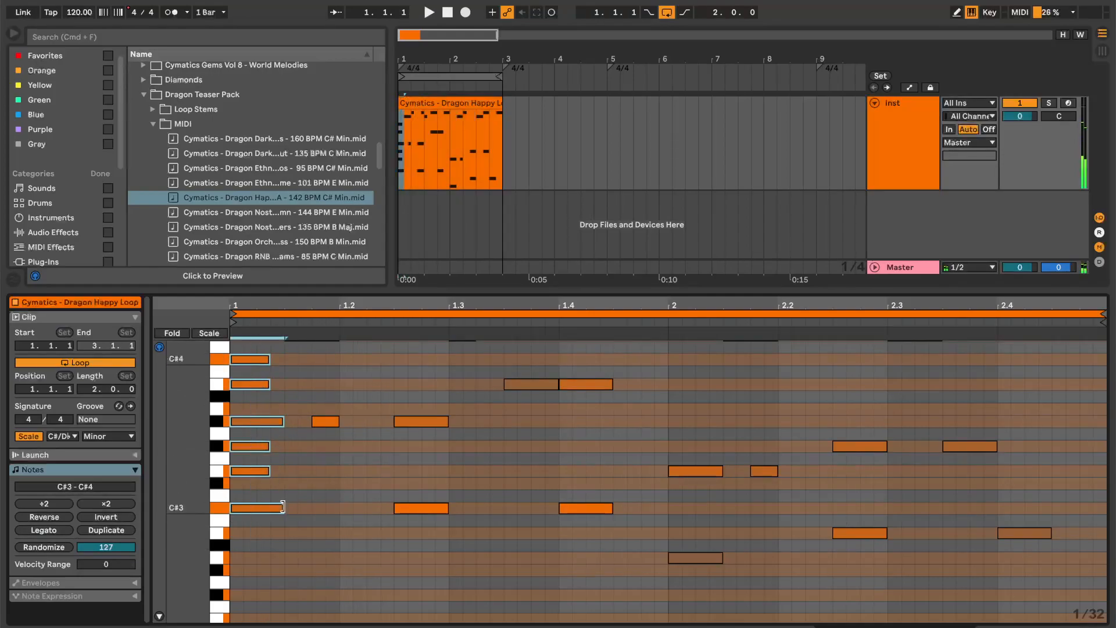
key("space")
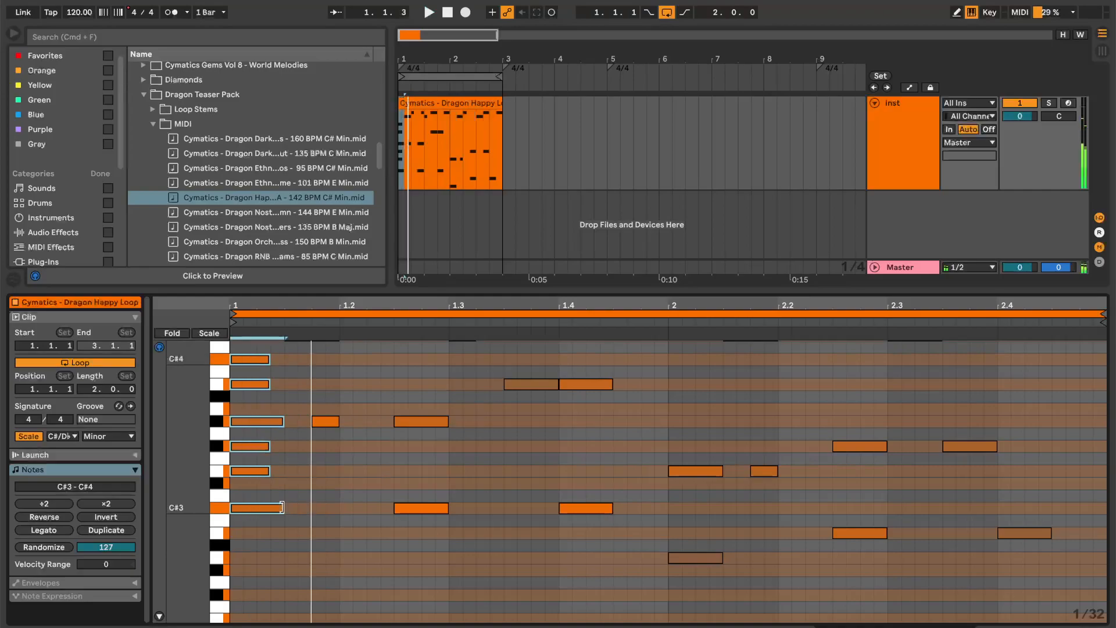
Start a second chord on beat 1.2 with equally long A2, C#3 and F#3 notes.
double_click(346, 558)
left_click_drag(351, 557, 380, 557)
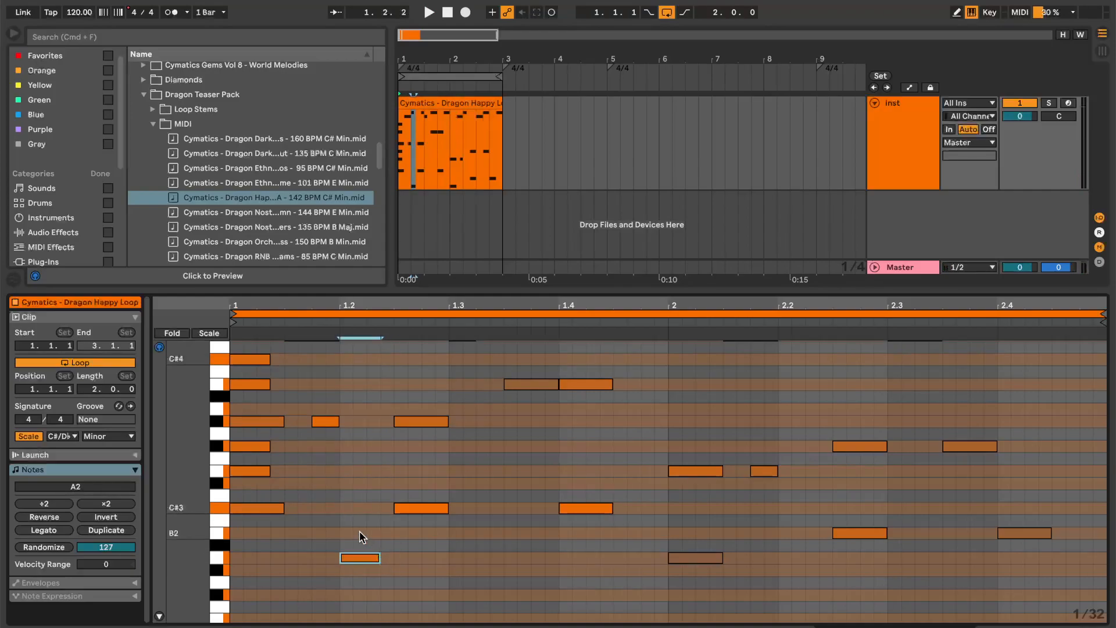
double_click(343, 508)
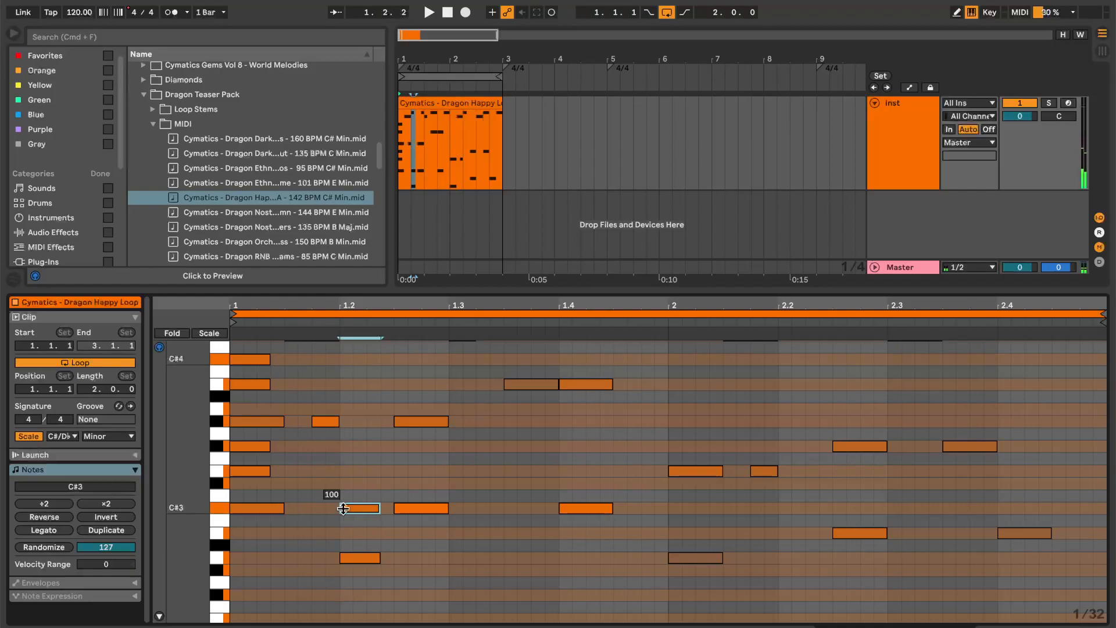
key("alt+Up")
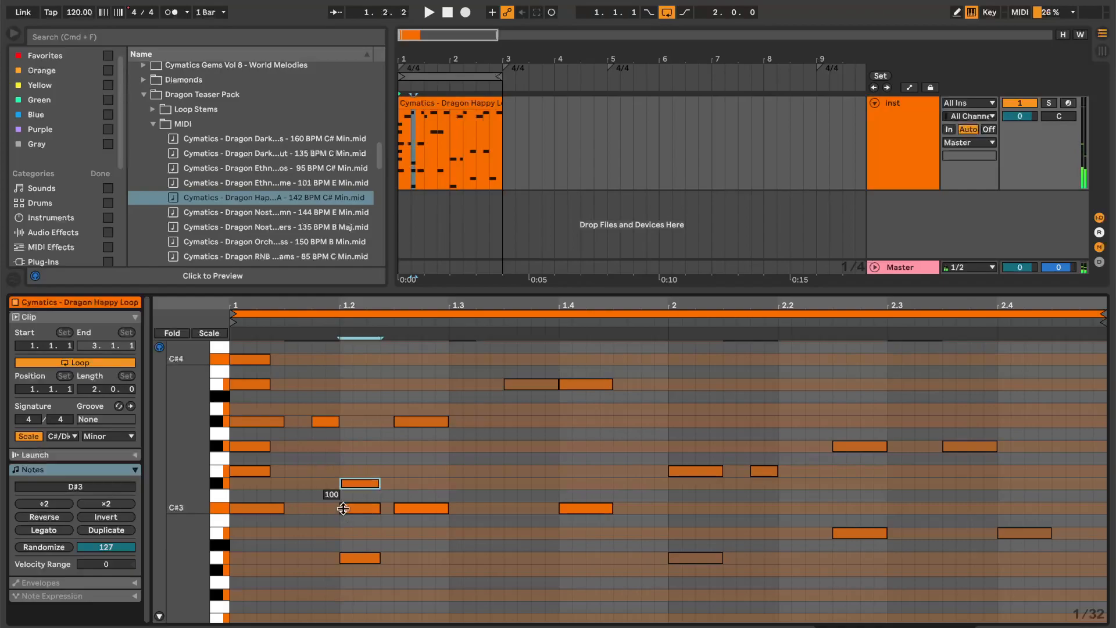
key("Up")
key("Up")
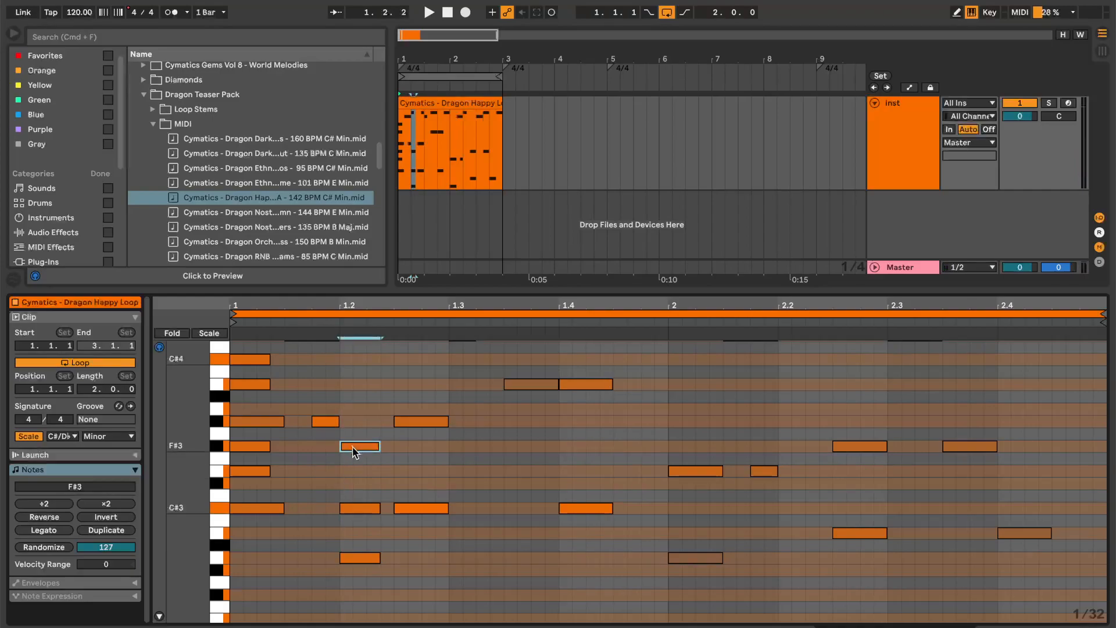
Add D#3 and A3 notes to the chord on beat 1.2, match the A3 note's length to the others, and audition the chord.
left_click_drag(352, 452, 358, 483)
mouse_move(364, 594)
left_mouse_down()
mouse_move(349, 436)
mouse_move(259, 512)
mouse_move(256, 375)
mouse_move(356, 580)
mouse_move(358, 422)
mouse_move(356, 441)
left_mouse_up()
left_click(352, 414)
double_click(349, 410)
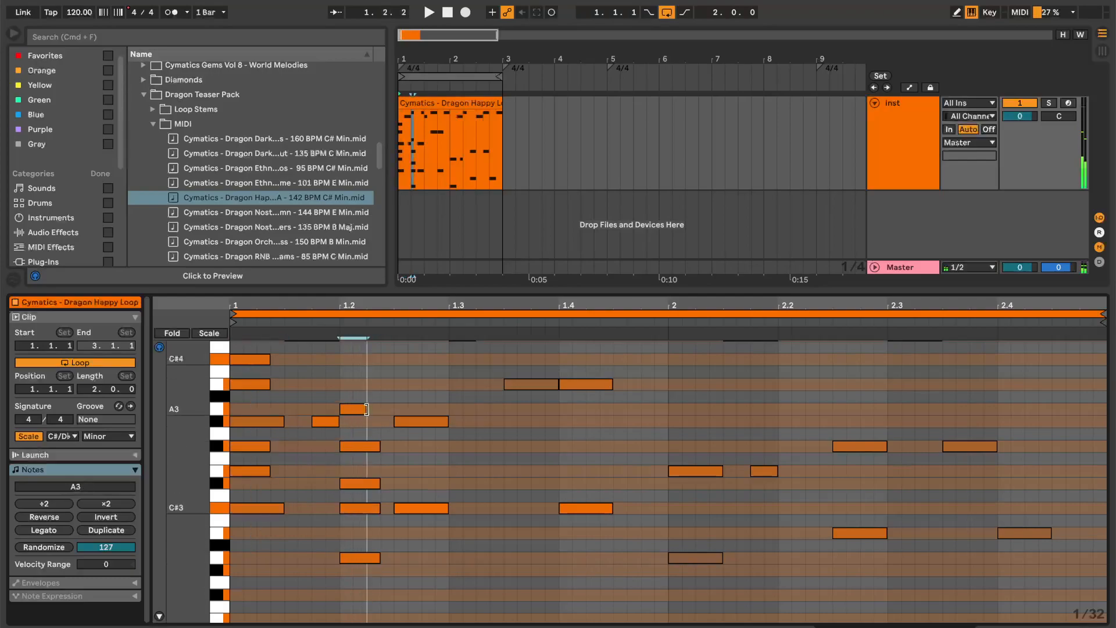
left_click_drag(365, 375, 374, 511)
left_click(372, 509)
left_click_drag(370, 552, 363, 419)
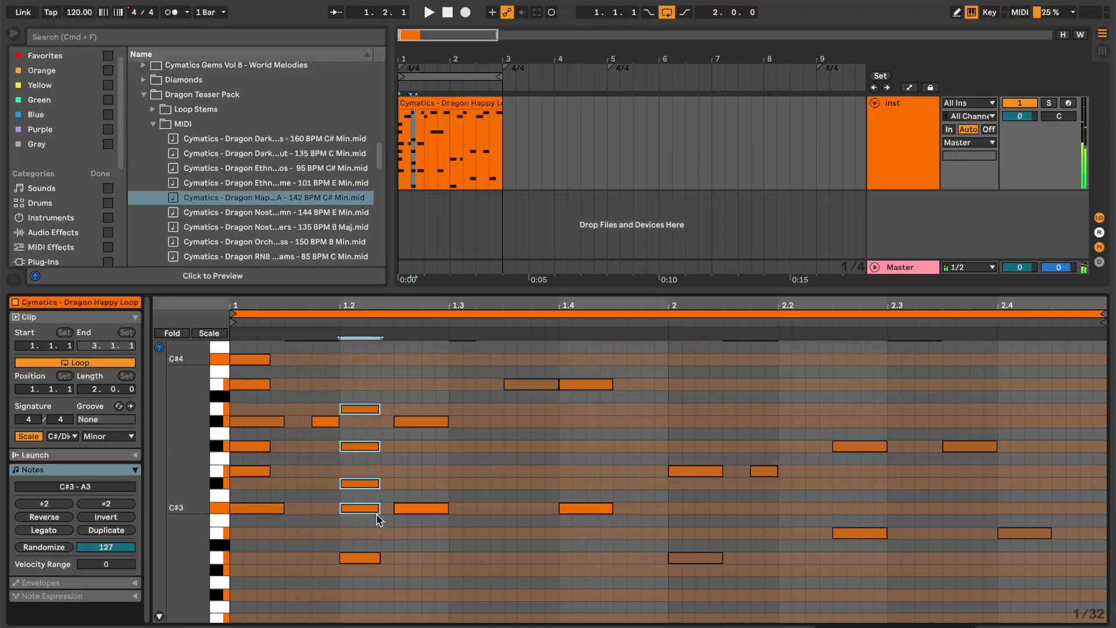
Delete the D#3 note from the chord on beat 1.2 and audition the remaining notes.
left_click(362, 483)
key("Delete")
left_click_drag(367, 589, 357, 385)
left_click(373, 607)
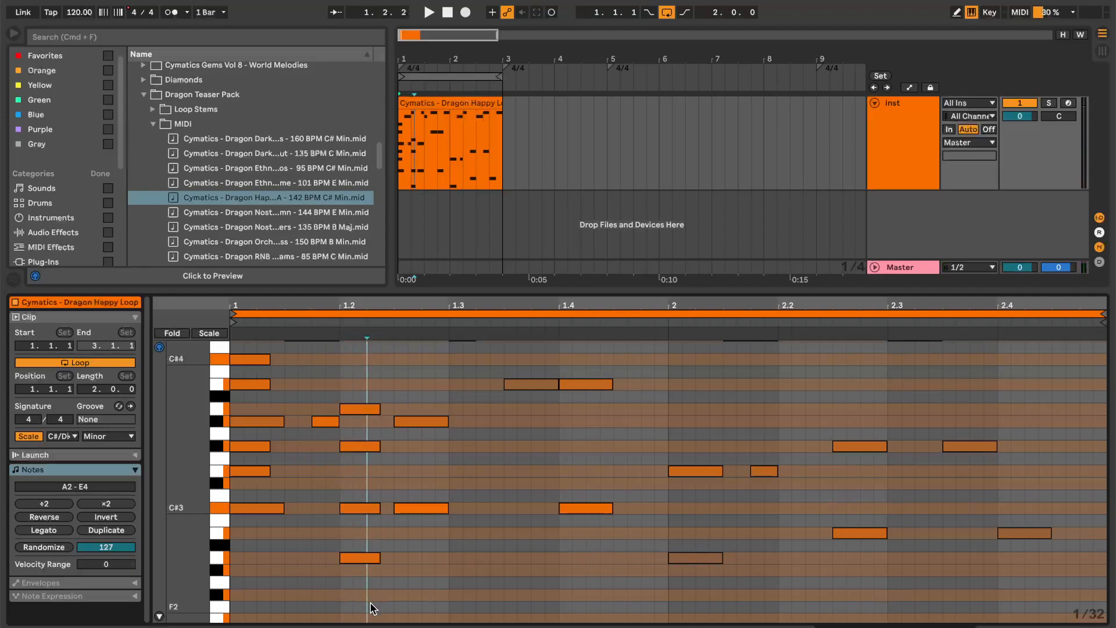